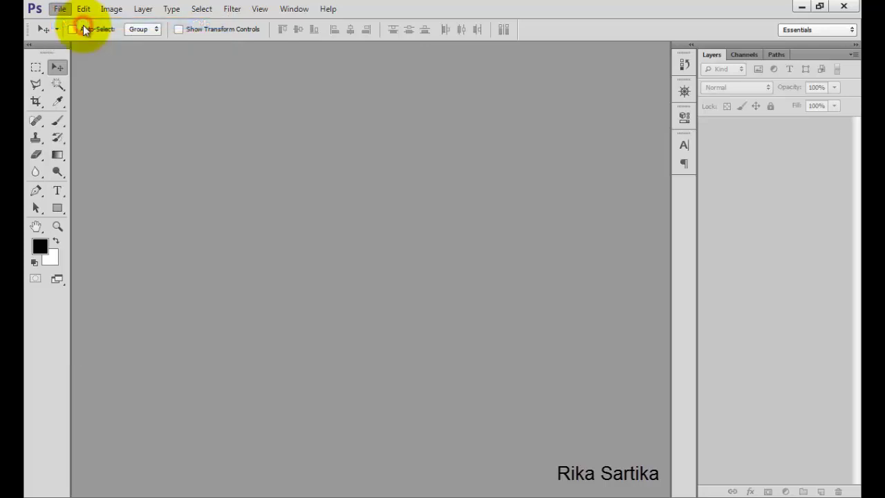
# Step: Create a new RGB document 2500 px wide and 1000 px high at 72 pixels/inch with a white background
pyautogui.moveTo(398, 177); pyautogui.dragTo(365, 200)
pyautogui.write('2500')
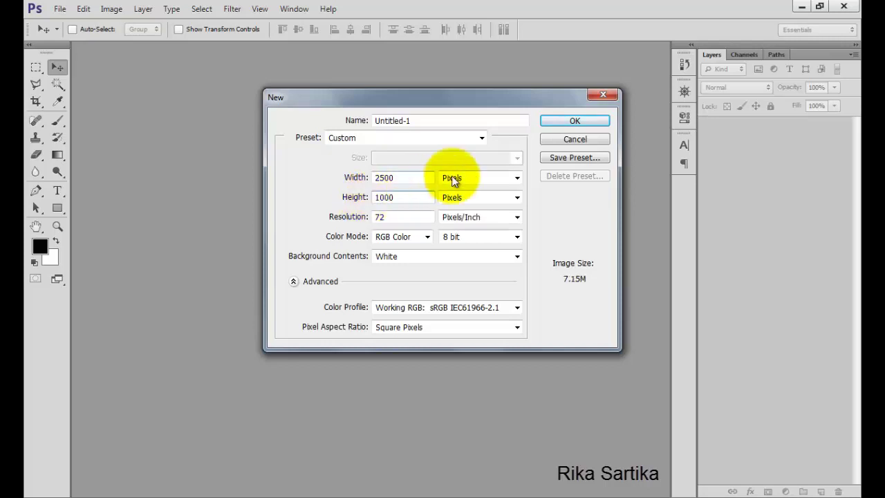
pyautogui.click(571, 123)
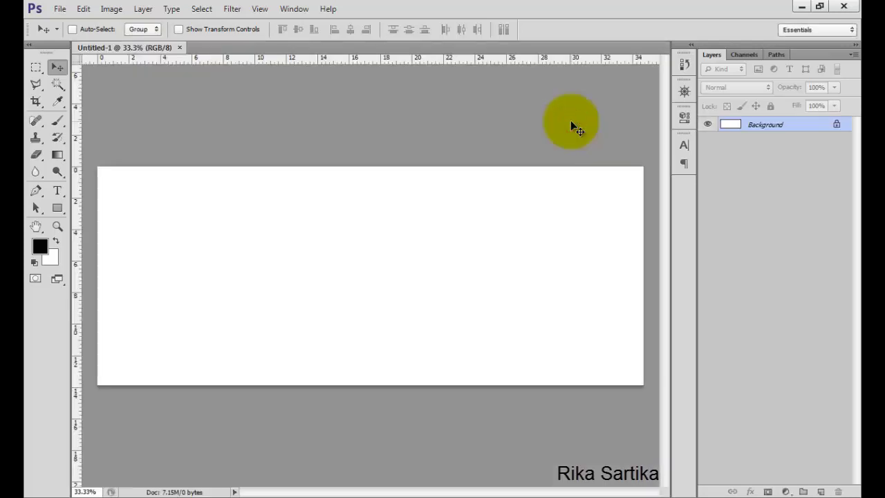
# Step: Draw a black rectangle shape of about 1352 × 1042 px covering the left half of the canvas
pyautogui.click(66, 211)
pyautogui.click(126, 205)
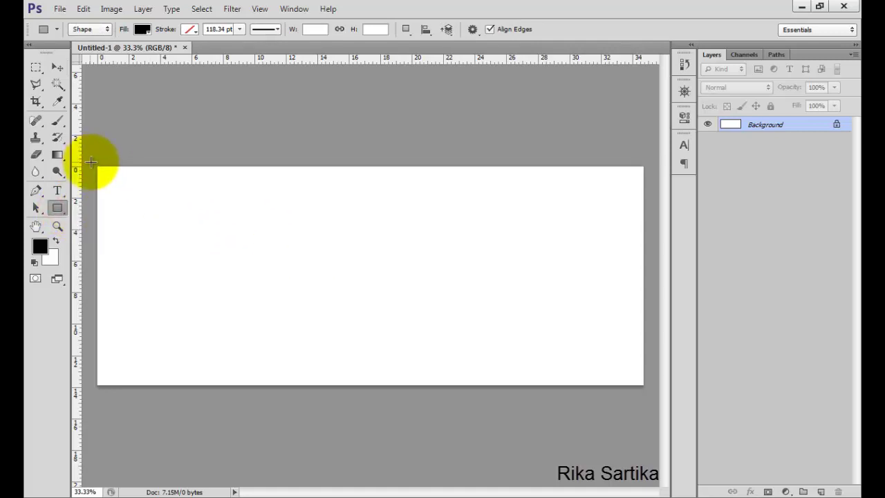
pyautogui.moveTo(93, 164); pyautogui.dragTo(388, 391)
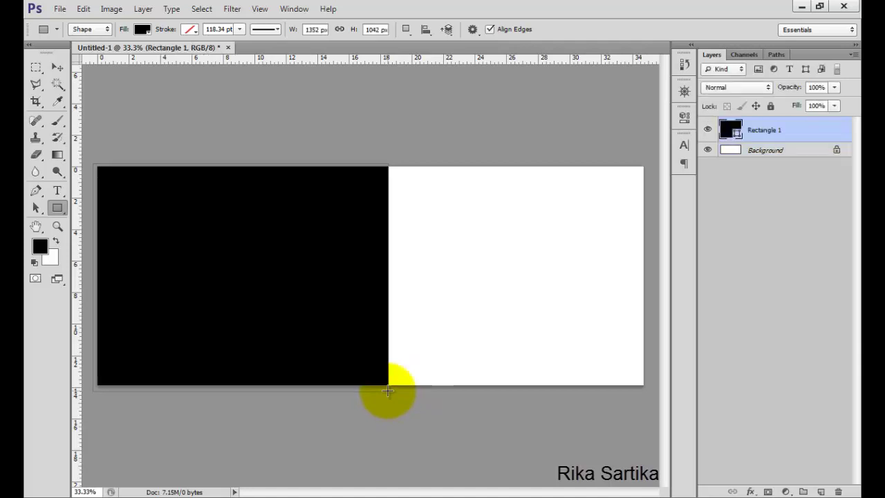
# Step: Distort the rectangle by moving its upper-right corner far to the left, giving it a slanted right edge
pyautogui.click(83, 10)
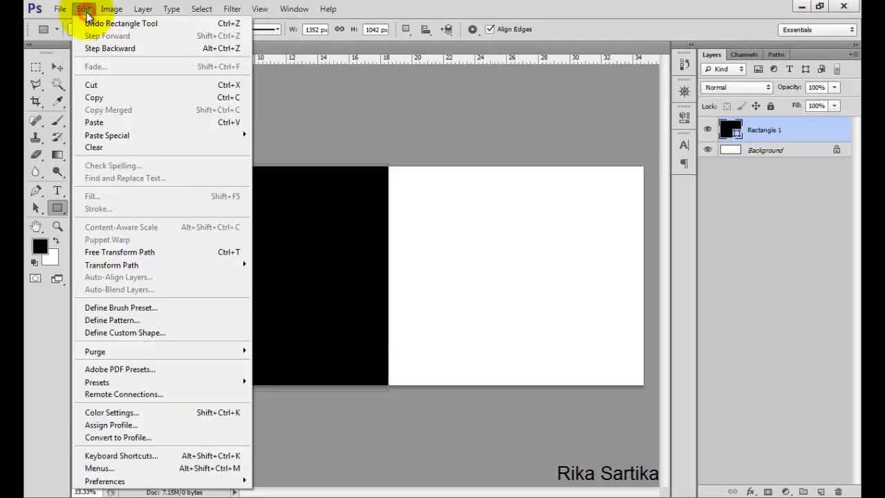
pyautogui.moveTo(195, 269)
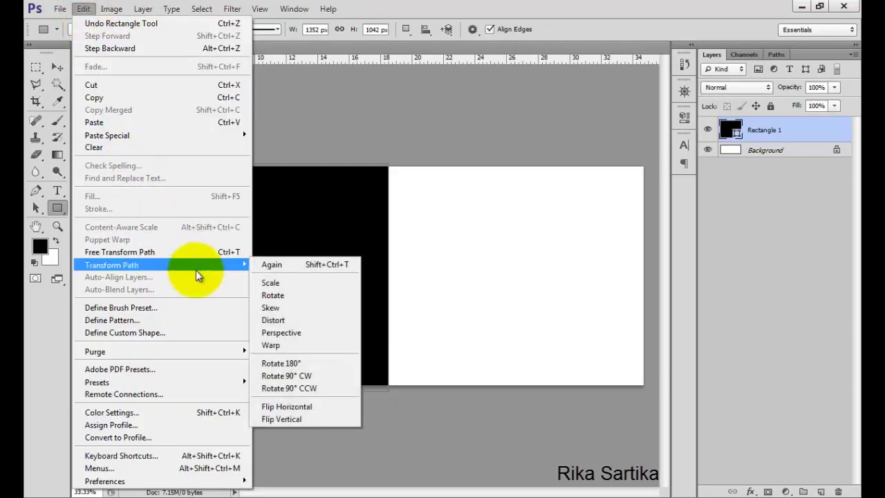
pyautogui.click(275, 321)
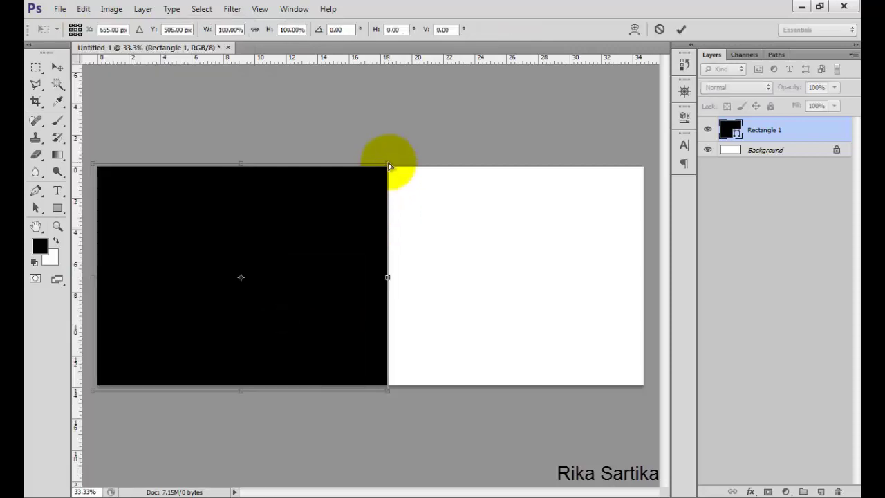
pyautogui.moveTo(388, 166); pyautogui.dragTo(230, 161)
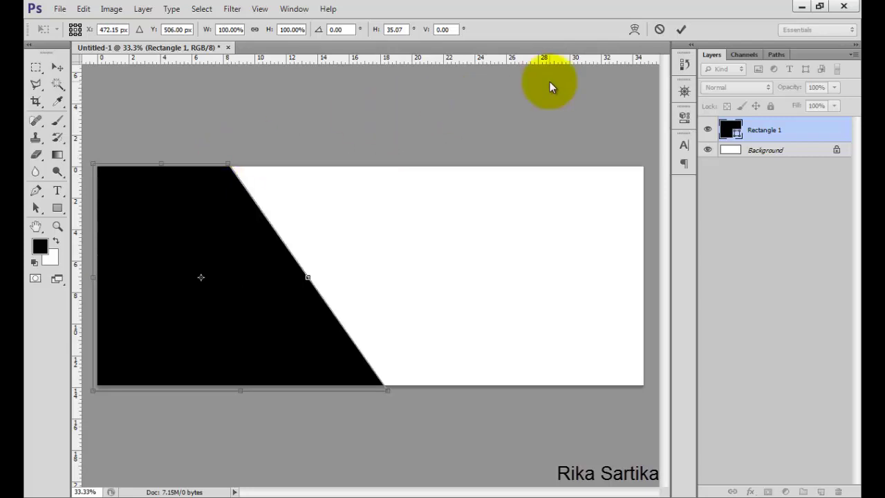
pyautogui.click(679, 30)
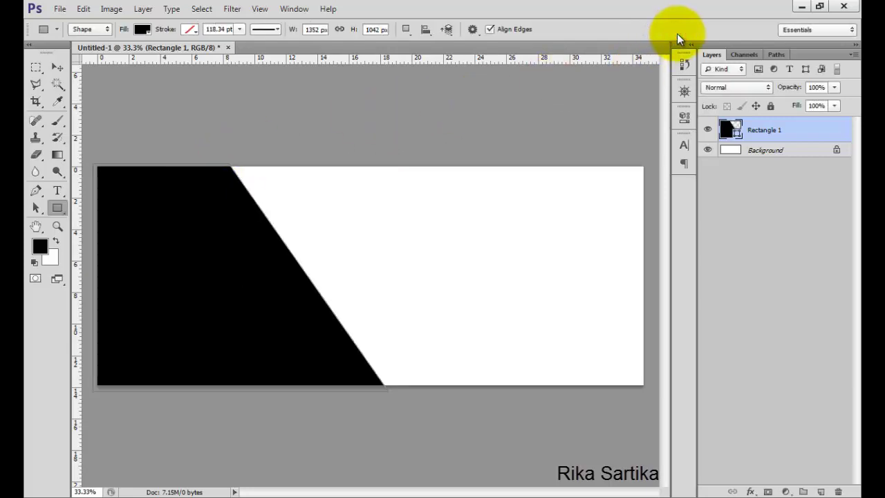
# Step: Apply a Color Overlay to the Rectangle 1 layer in dark brownish grey, RGB 65, 61, 53
pyautogui.click(806, 132)
pyautogui.doubleClick(805, 131)
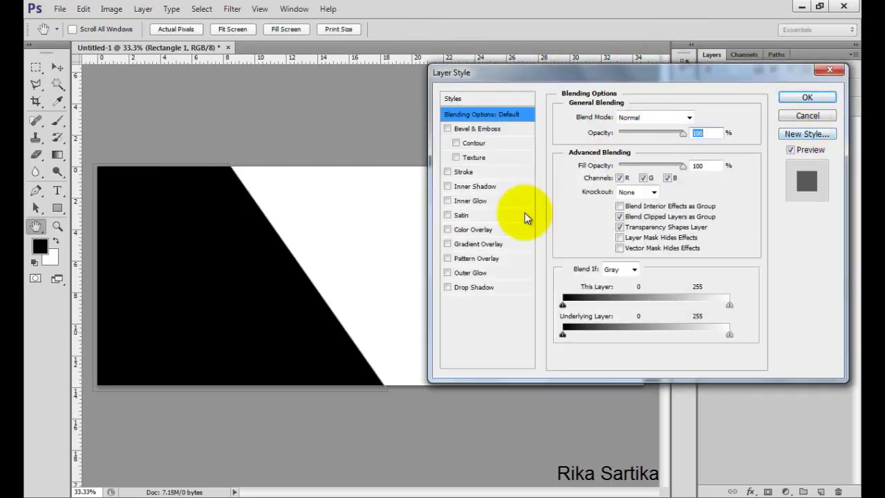
pyautogui.click(488, 229)
pyautogui.click(701, 117)
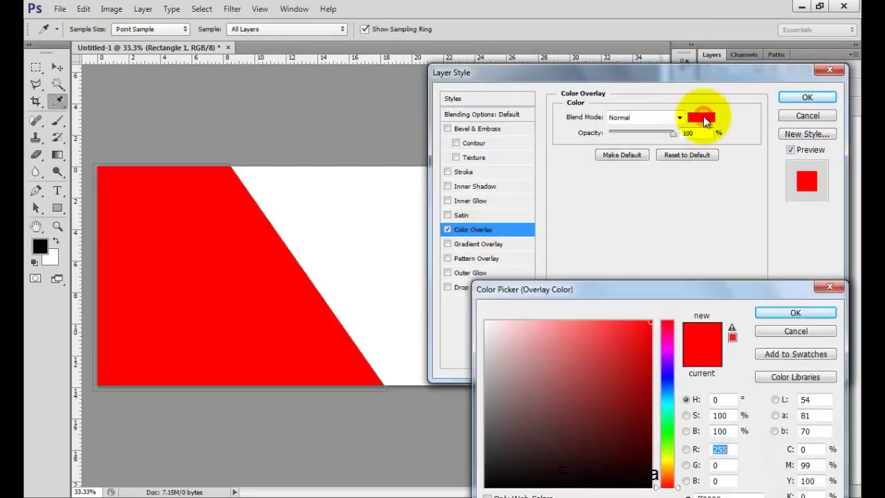
pyautogui.moveTo(667, 474); pyautogui.dragTo(667, 468)
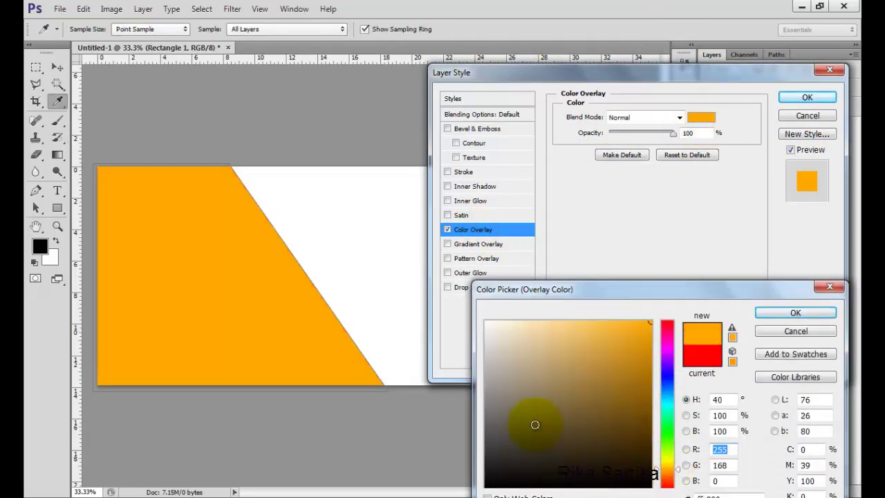
pyautogui.click(517, 444)
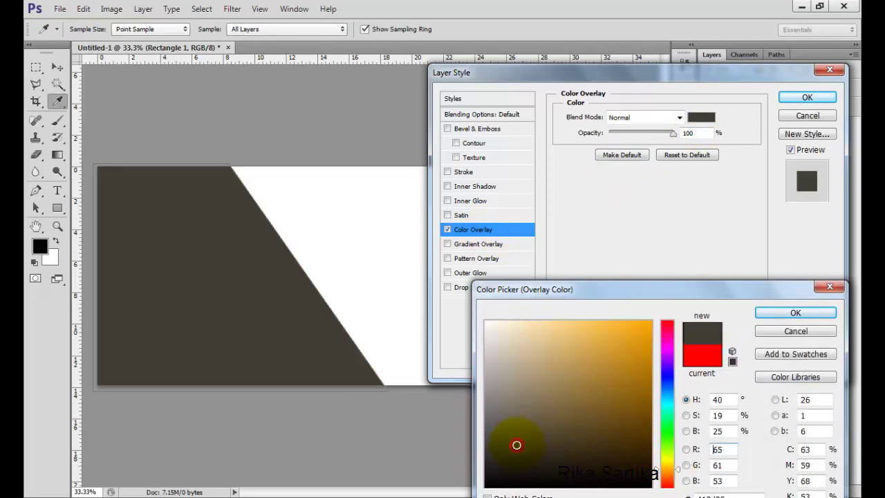
pyautogui.click(773, 317)
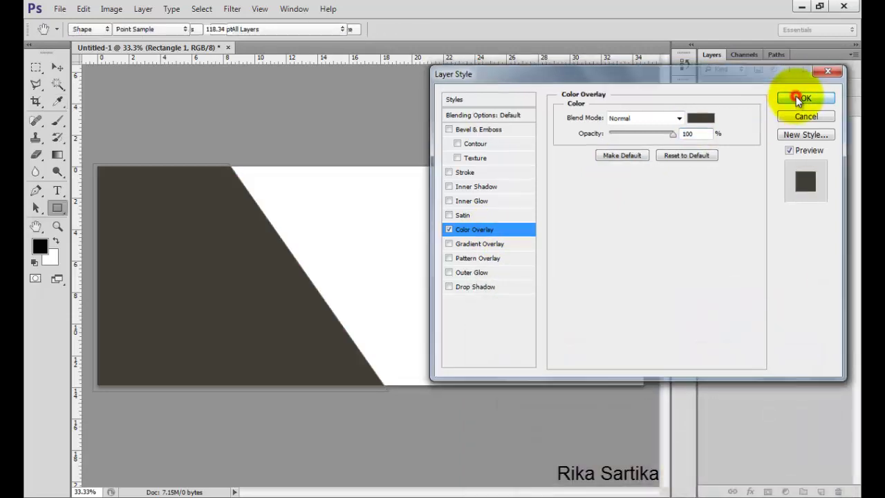
pyautogui.click(793, 94)
# Step: Duplicate the Rectangle 1 layer with the default copy name
pyautogui.click(836, 129)
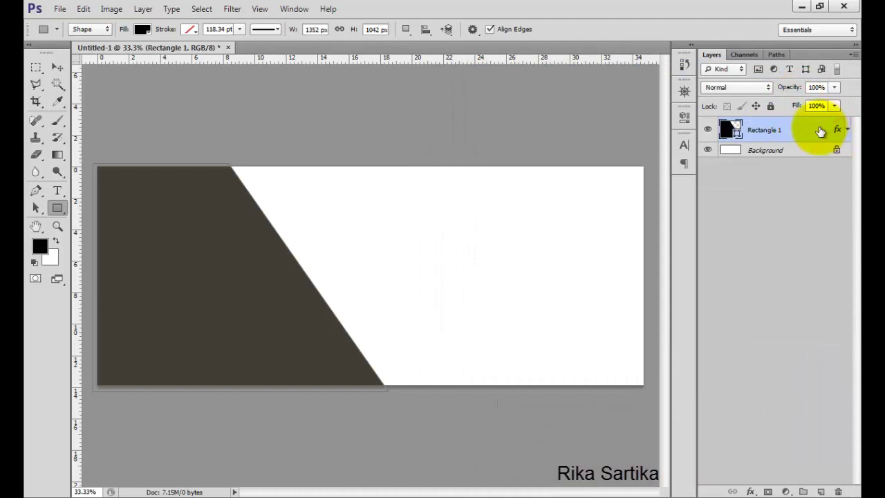
pyautogui.rightClick(819, 128)
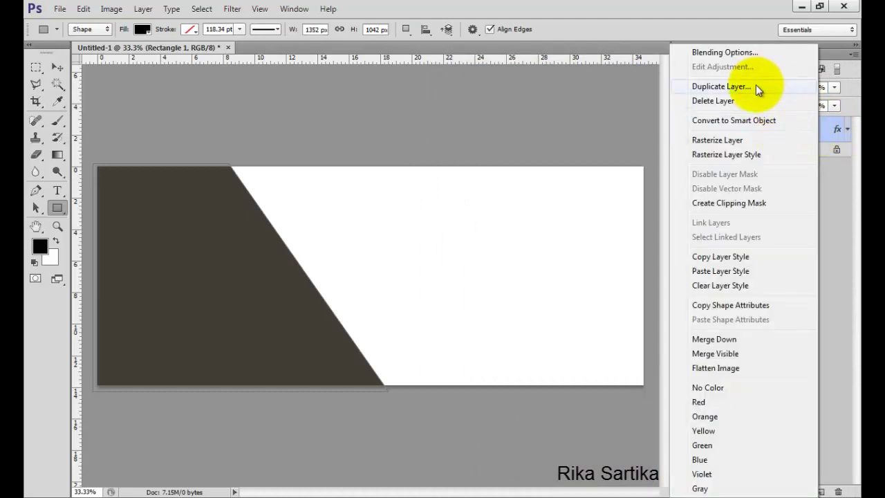
pyautogui.click(721, 86)
pyautogui.click(566, 153)
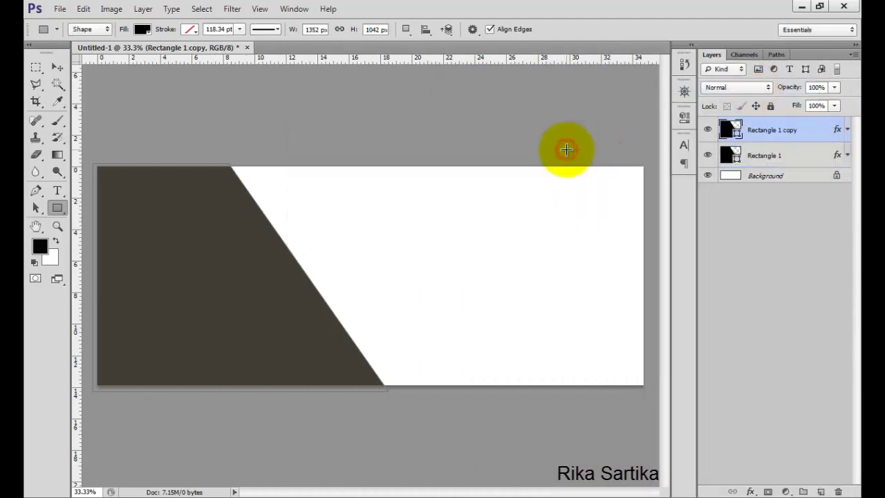
# Step: Replace the Color Overlay on the Rectangle 1 copy layer with a Gradient Overlay
pyautogui.doubleClick(833, 132)
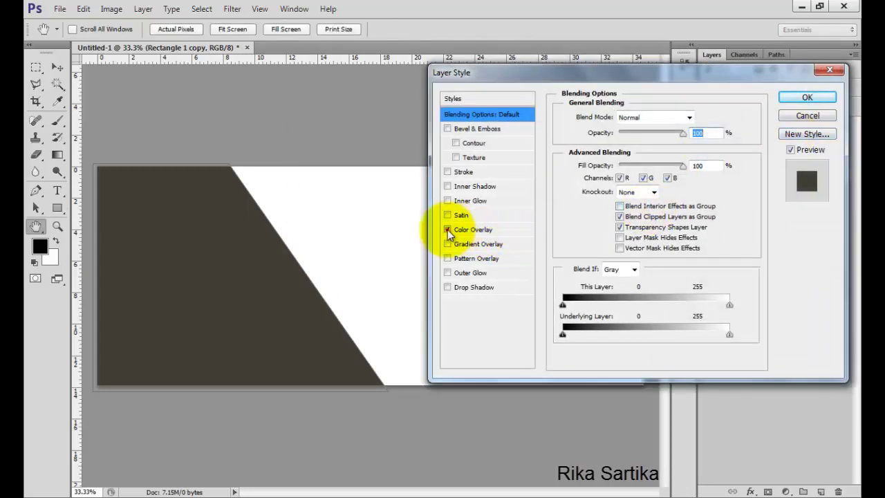
pyautogui.click(447, 230)
pyautogui.click(465, 242)
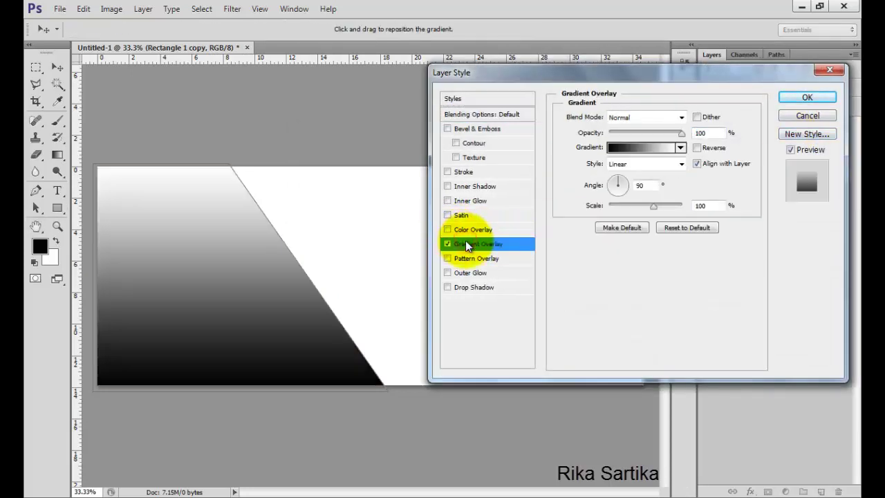
# Step: Set the overlay gradient's black stop to dark brownish grey RGB 54, 50, 44 and reverse the gradient direction
pyautogui.click(624, 148)
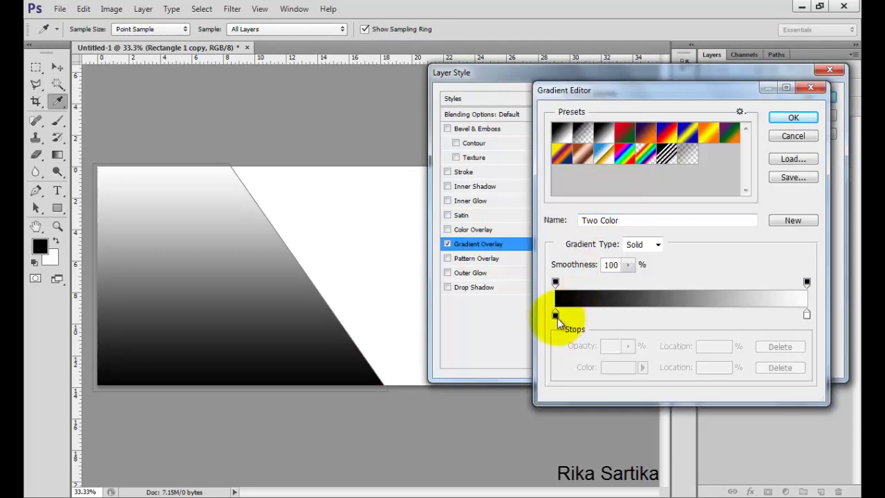
pyautogui.click(555, 315)
pyautogui.click(615, 367)
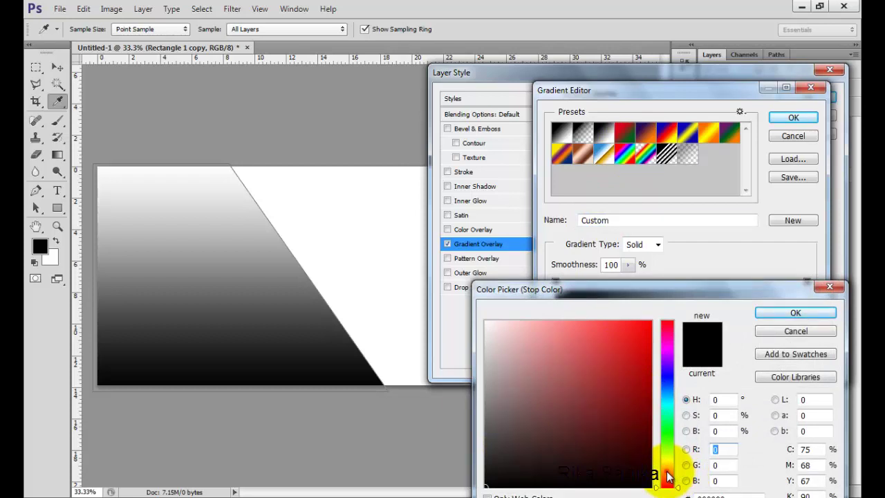
pyautogui.click(668, 473)
pyautogui.click(515, 453)
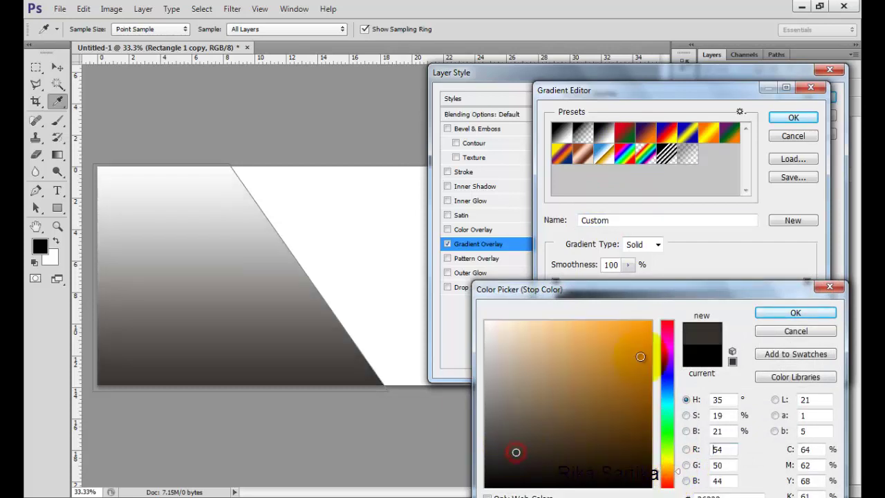
pyautogui.click(772, 314)
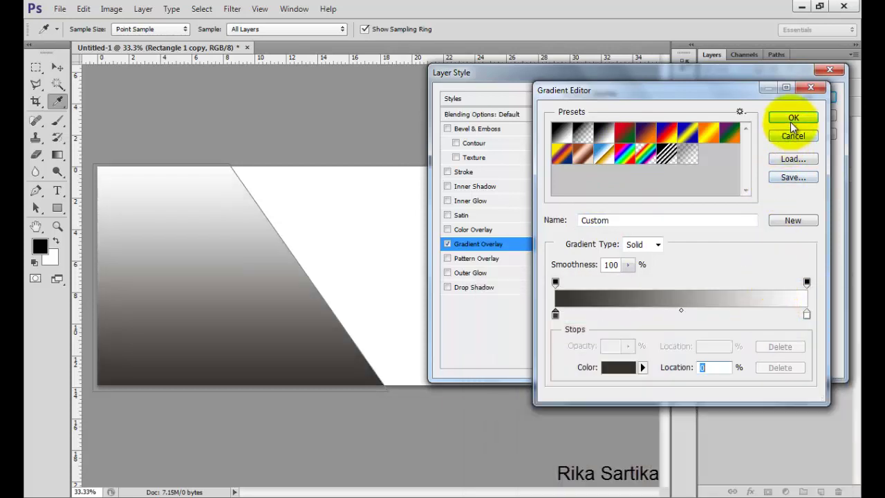
pyautogui.click(792, 119)
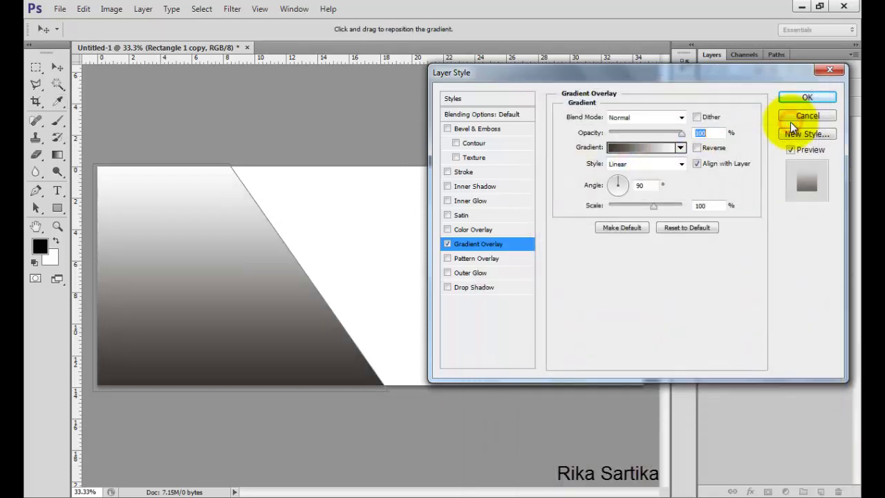
pyautogui.click(698, 151)
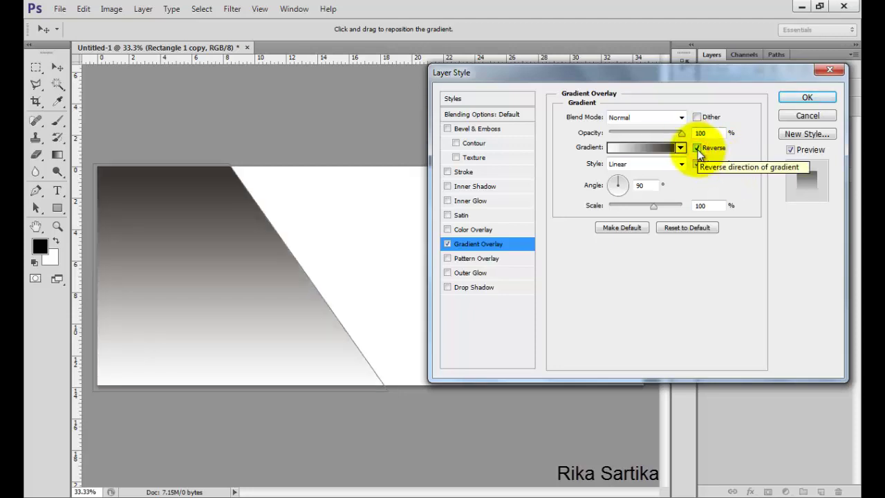
pyautogui.click(792, 100)
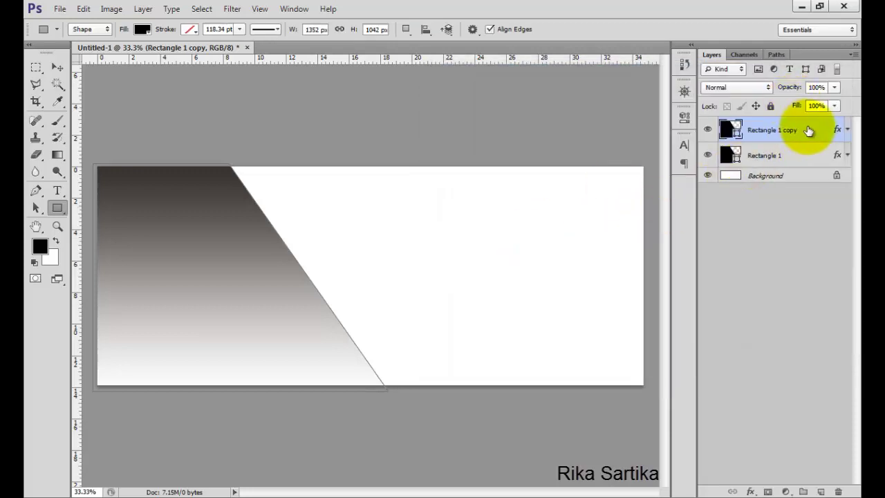
# Step: Place the Rectangle 1 copy layer beneath Rectangle 1 and shift it about 3 inches right to form a slanted gradient stripe
pyautogui.moveTo(808, 130); pyautogui.dragTo(802, 159)
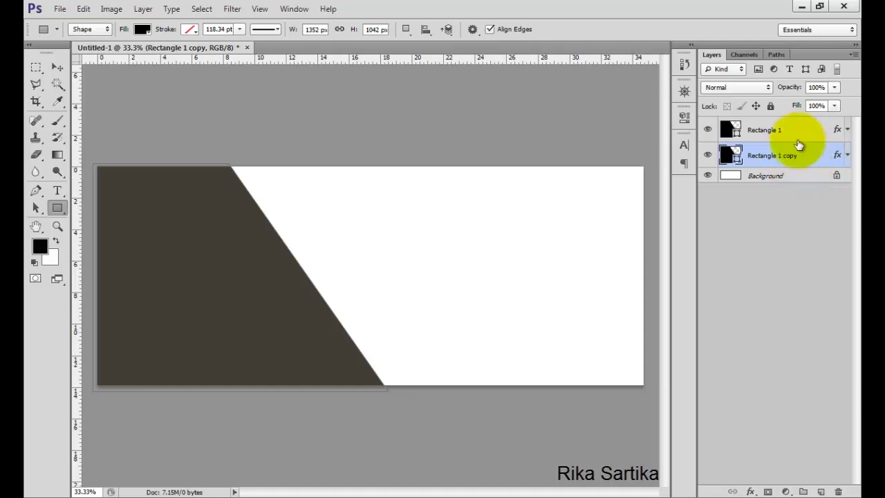
pyautogui.click(58, 67)
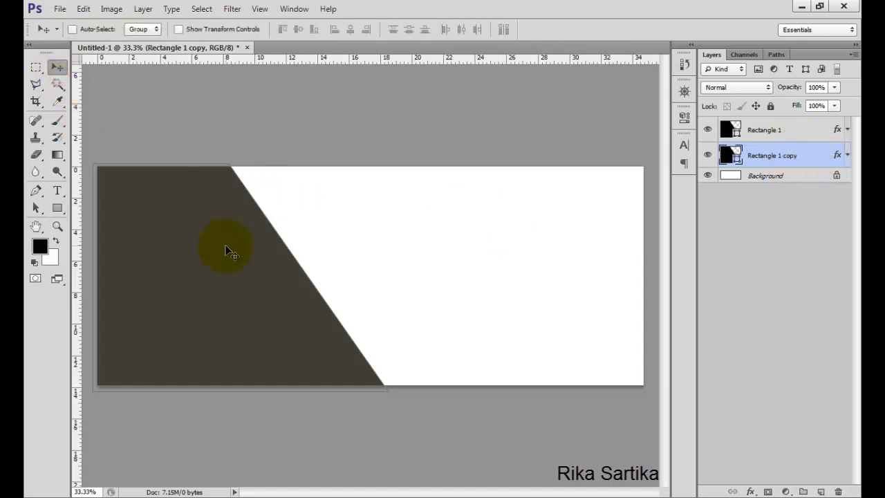
pyautogui.moveTo(227, 246); pyautogui.dragTo(329, 262)
pyautogui.press('Right')
pyautogui.press('Right')
pyautogui.press('Right')
pyautogui.press('Right')
pyautogui.press('Right')
pyautogui.press('Right')
pyautogui.press('Right')
pyautogui.press('Right')
pyautogui.press('Right')
pyautogui.press('Right')
pyautogui.press('Right')
pyautogui.press('Right')
pyautogui.press('Right')
pyautogui.press('Right')
pyautogui.press('Right')
pyautogui.press('Right')
pyautogui.press('Right')
pyautogui.press('Right')
pyautogui.press('Right')
pyautogui.press('Right')
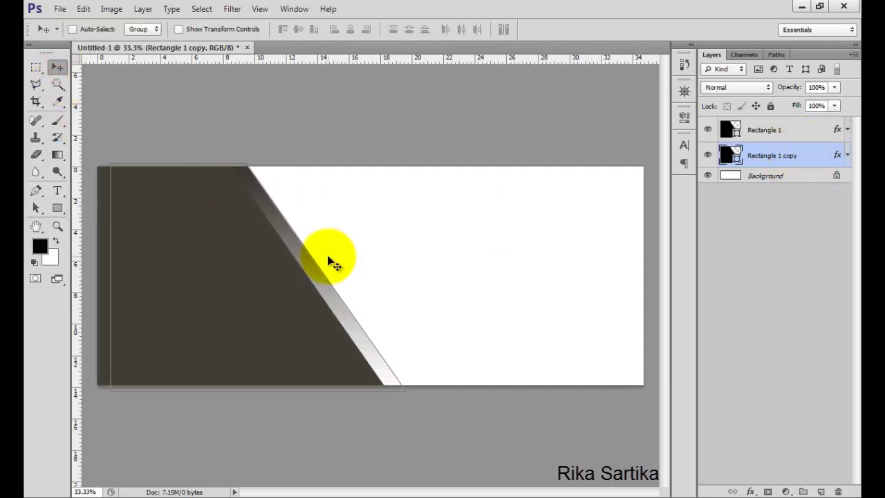
pyautogui.press('Right')
pyautogui.press('Right')
pyautogui.press('Right')
pyautogui.press('Right')
pyautogui.press('Right')
pyautogui.press('Right')
pyautogui.press('Right')
pyautogui.press('Right')
pyautogui.press('Right')
pyautogui.press('Right')
pyautogui.press('Right')
pyautogui.press('Right')
pyautogui.press('Right')
pyautogui.press('Right')
pyautogui.press('Right')
pyautogui.press('Right')
pyautogui.press('Right')
pyautogui.press('Right')
pyautogui.press('Right')
pyautogui.press('Right')
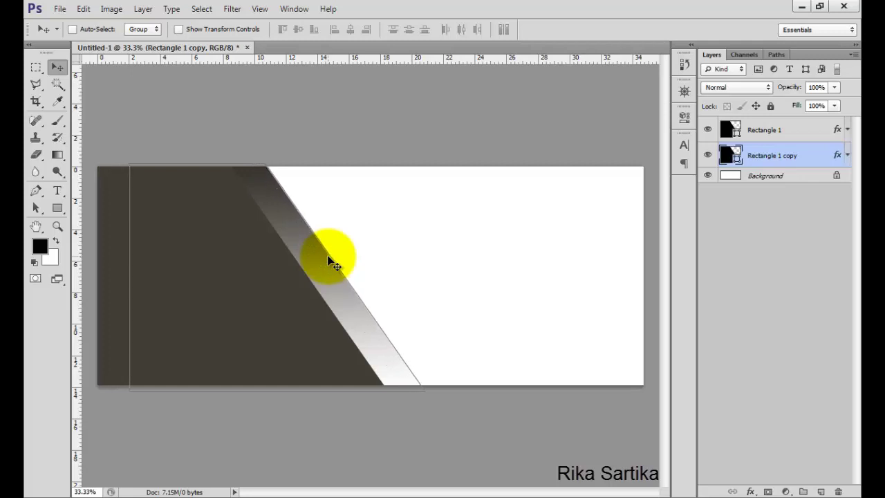
pyautogui.press('Right')
pyautogui.press('Right')
pyautogui.press('Right')
pyautogui.press('Right')
pyautogui.press('Right')
pyautogui.press('Right')
pyautogui.press('Right')
pyautogui.press('Right')
pyautogui.press('Right')
pyautogui.press('Right')
pyautogui.press('Right')
pyautogui.press('Right')
pyautogui.press('Right')
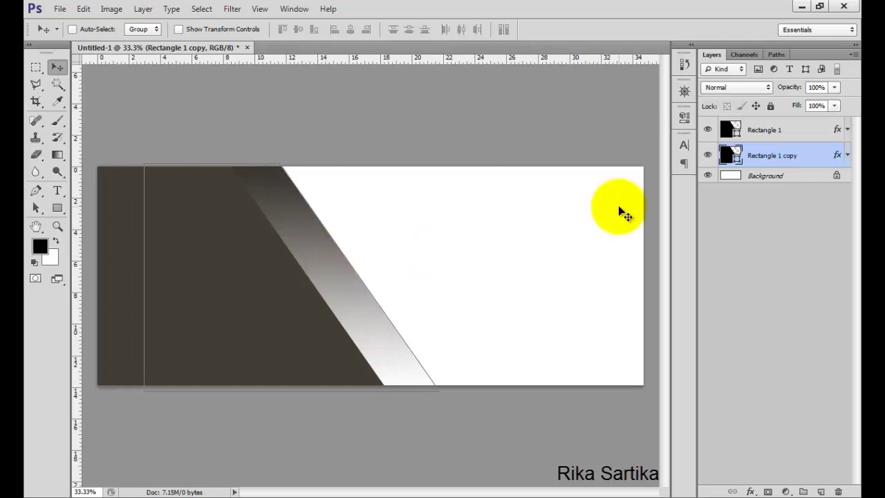
# Step: Reposition the Gradient Overlay of the Rectangle 1 copy downward on the canvas so its dark part extends further down the stripe
pyautogui.doubleClick(835, 158)
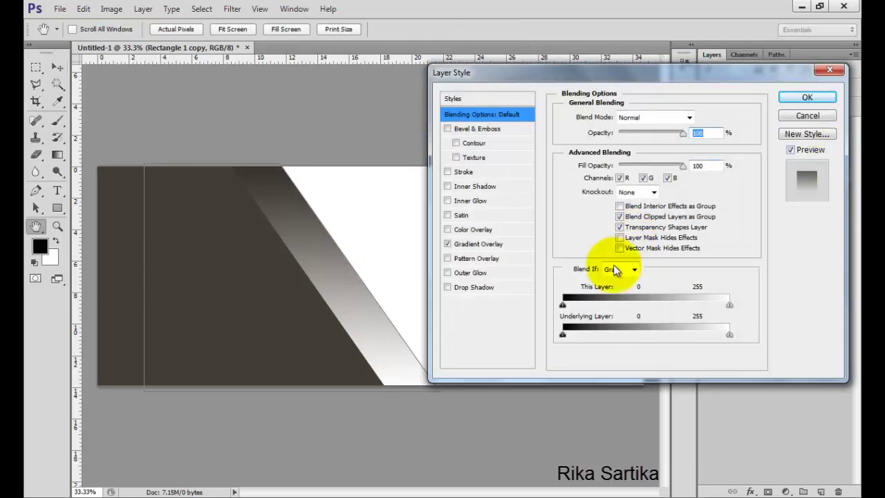
pyautogui.click(484, 243)
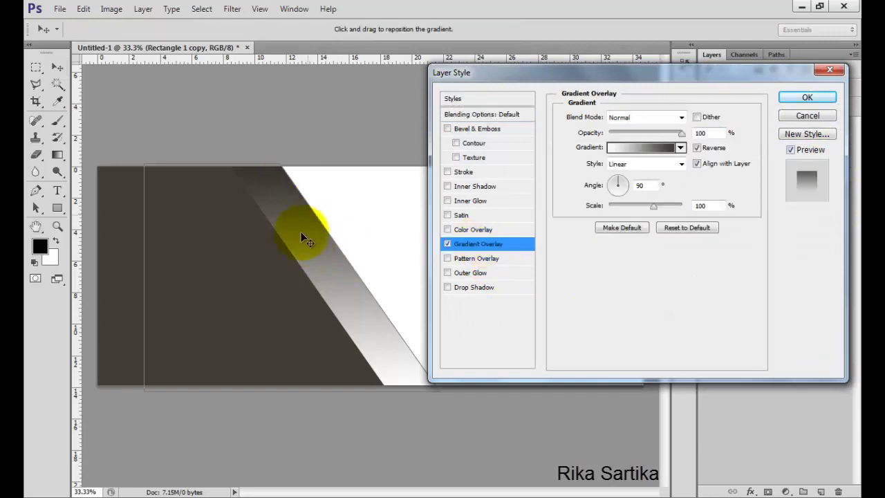
pyautogui.moveTo(302, 234); pyautogui.dragTo(355, 302)
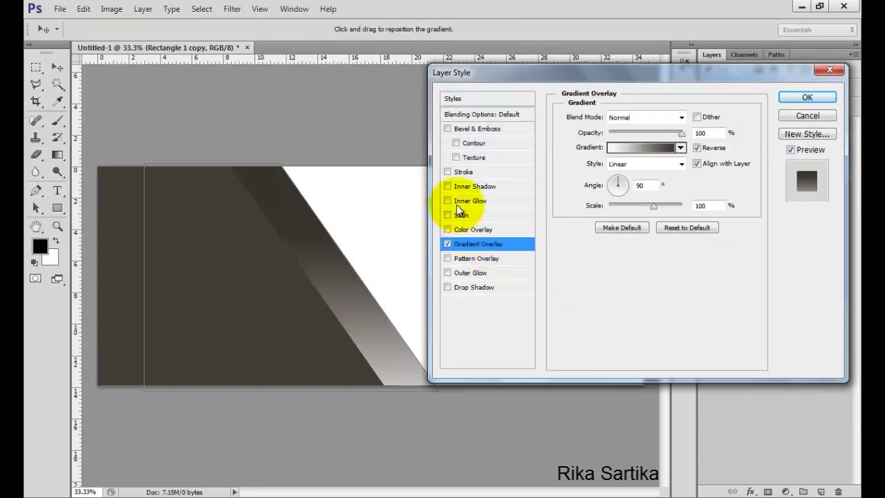
pyautogui.click(796, 100)
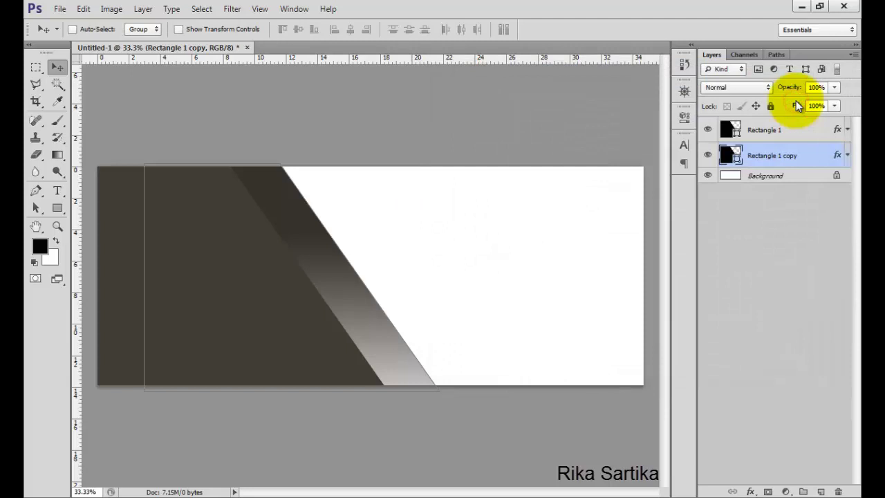
# Step: Draw a closed triangle about 542 × 344 px with the Pen tool above Rectangle 1, along the banner's top edge and the panel's slanted edge
pyautogui.click(796, 138)
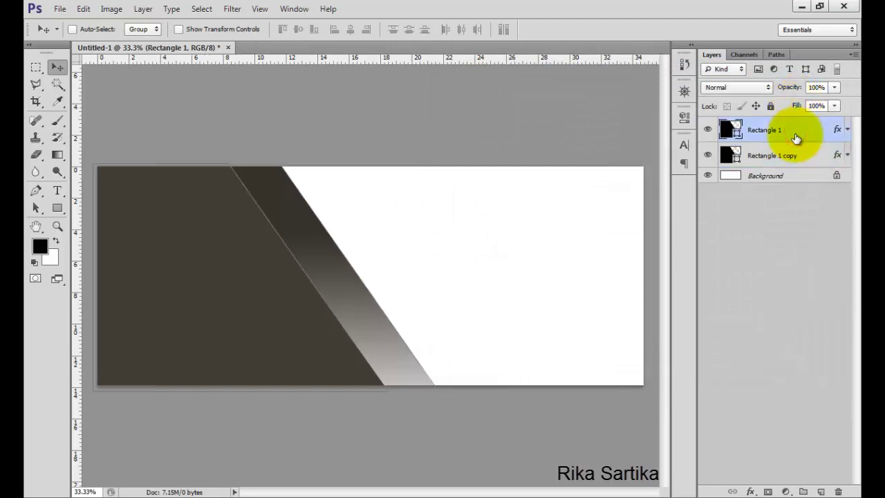
pyautogui.click(288, 245)
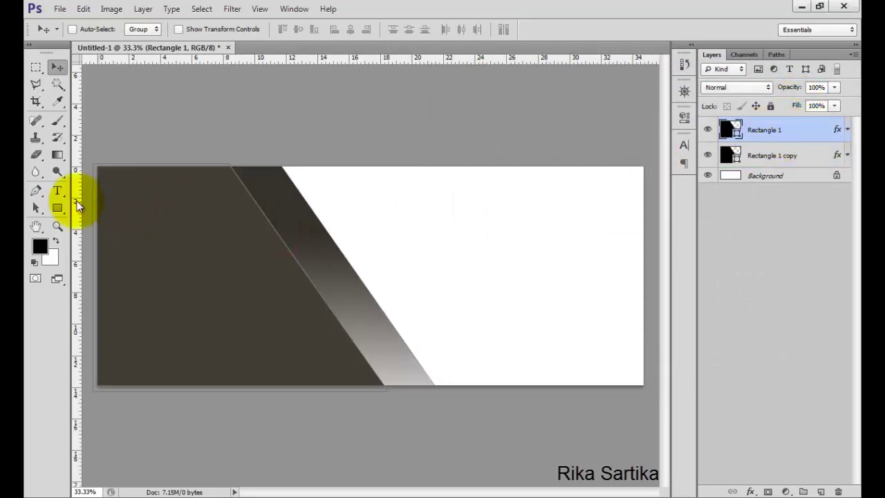
pyautogui.moveTo(36, 190); pyautogui.dragTo(79, 189)
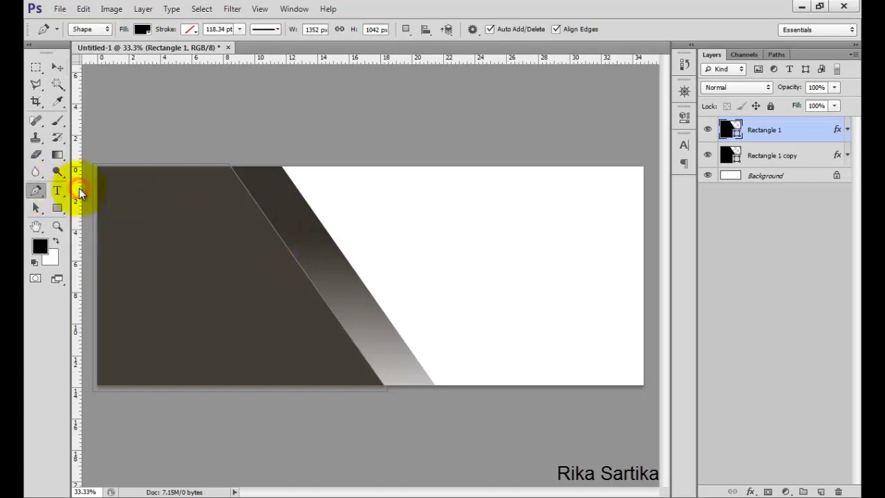
pyautogui.click(229, 167)
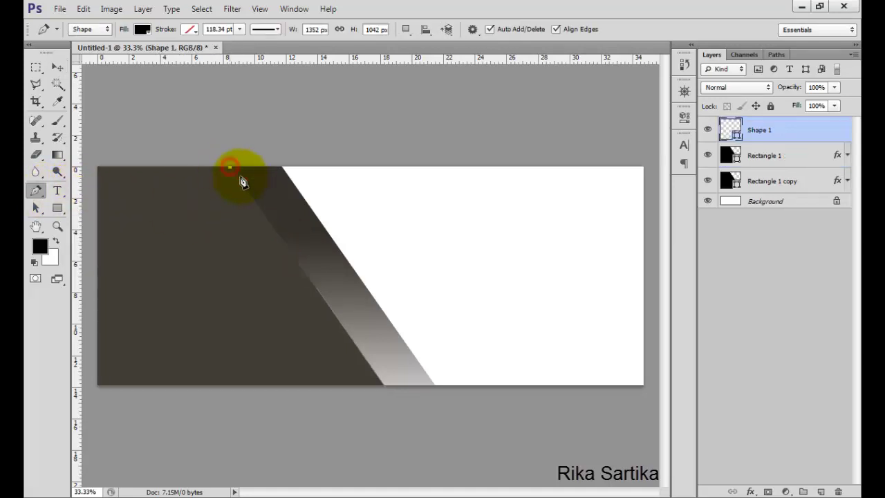
pyautogui.click(282, 240)
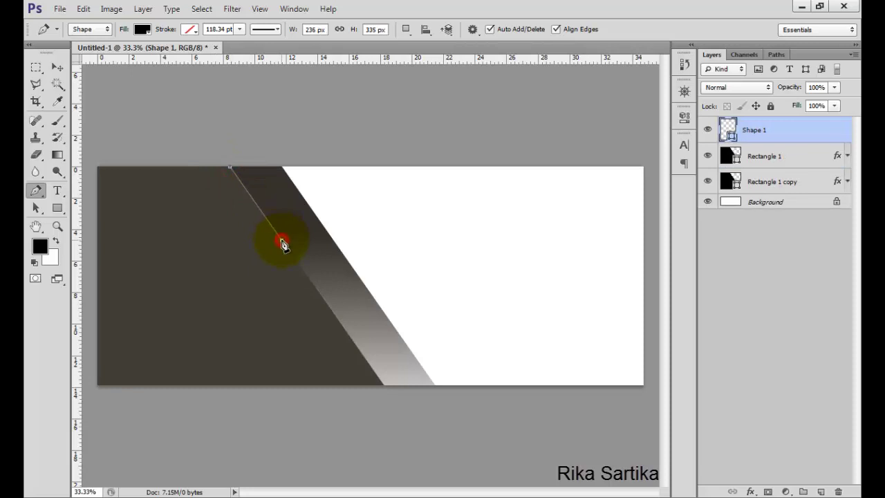
pyautogui.click(348, 167)
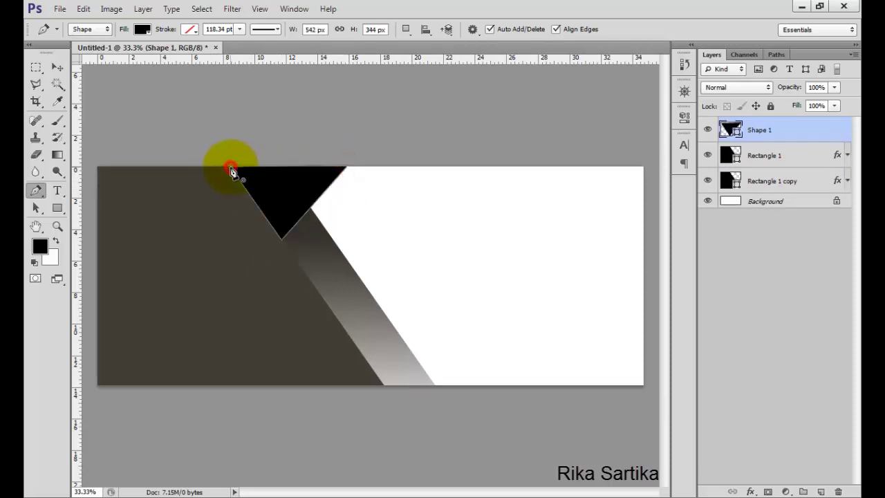
pyautogui.click(231, 169)
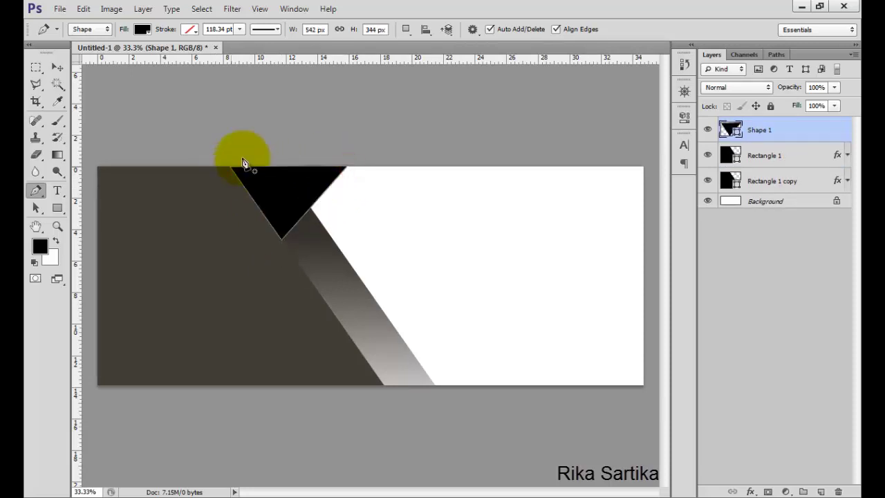
# Step: Apply a yellow Color Overlay, RGB 236, 233, 1, to the triangle layer and collapse its effects list
pyautogui.doubleClick(784, 129)
pyautogui.click(485, 229)
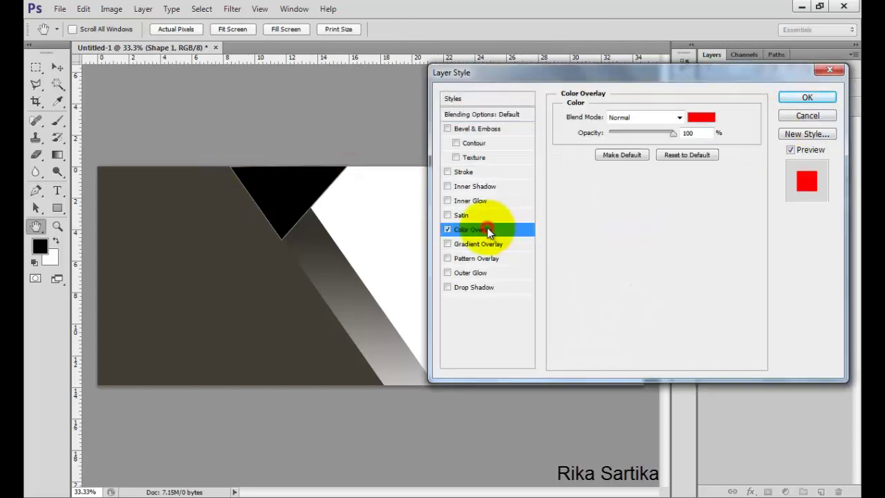
pyautogui.click(701, 117)
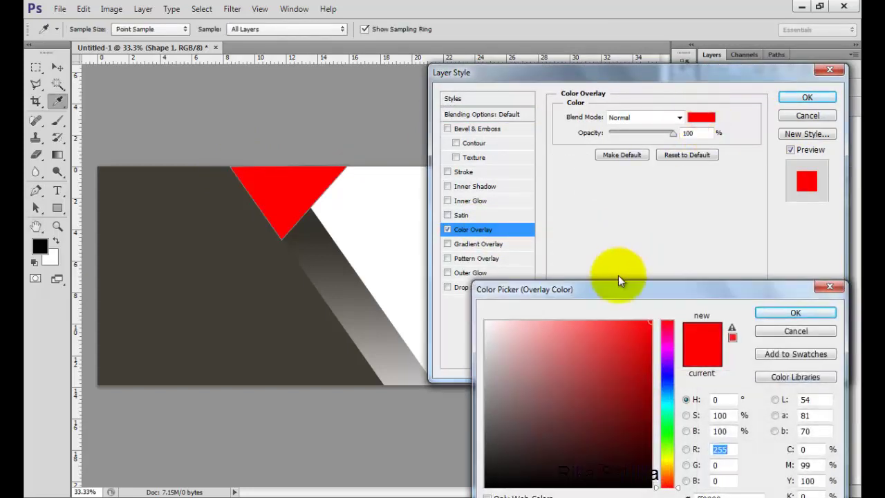
pyautogui.click(666, 465)
pyautogui.click(666, 462)
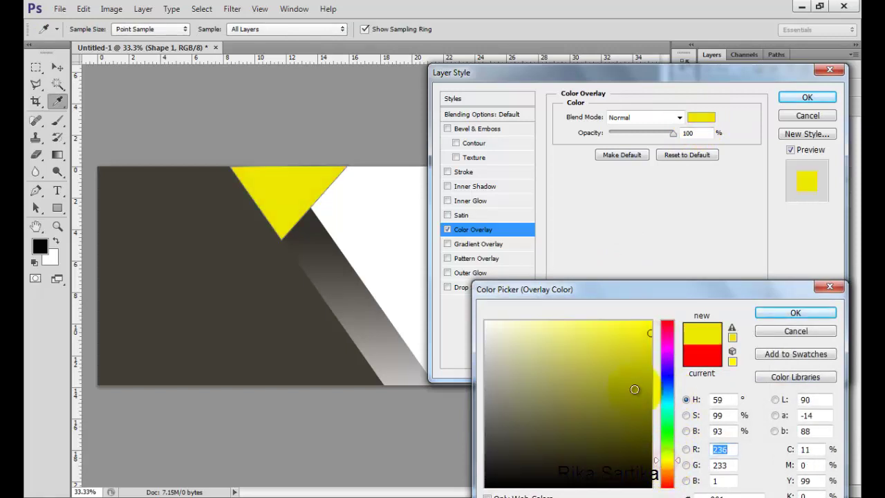
pyautogui.click(774, 316)
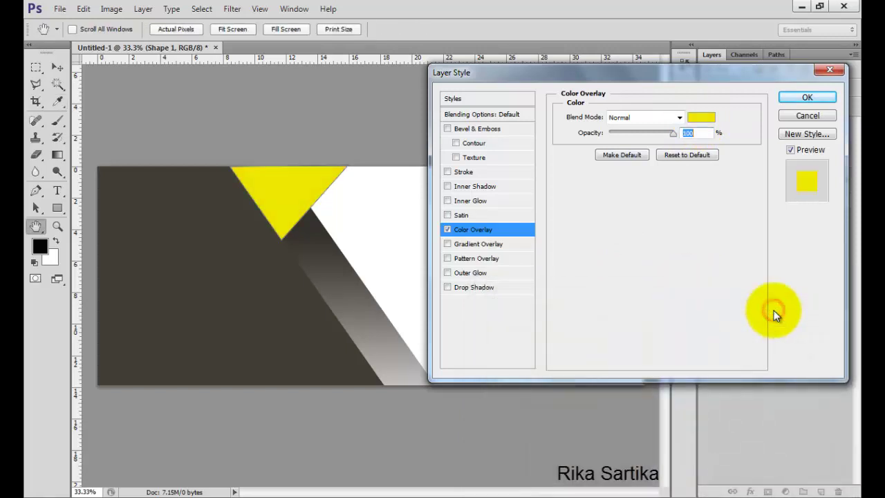
pyautogui.click(798, 98)
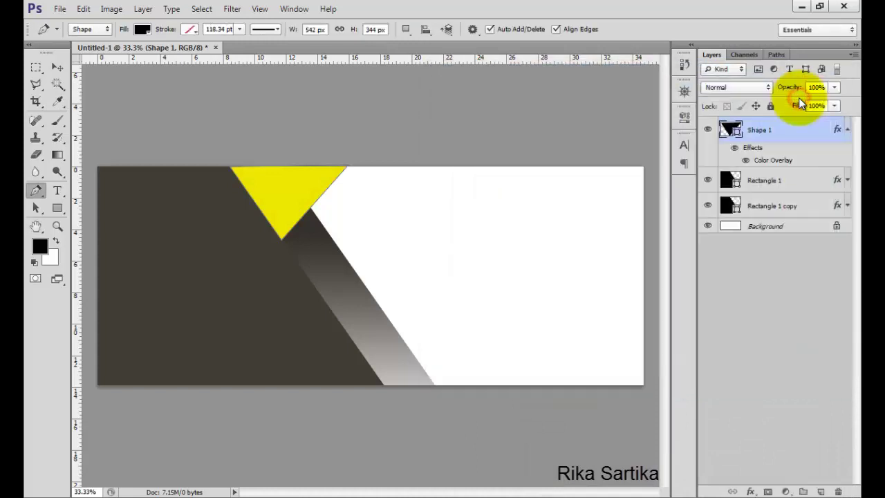
pyautogui.click(847, 130)
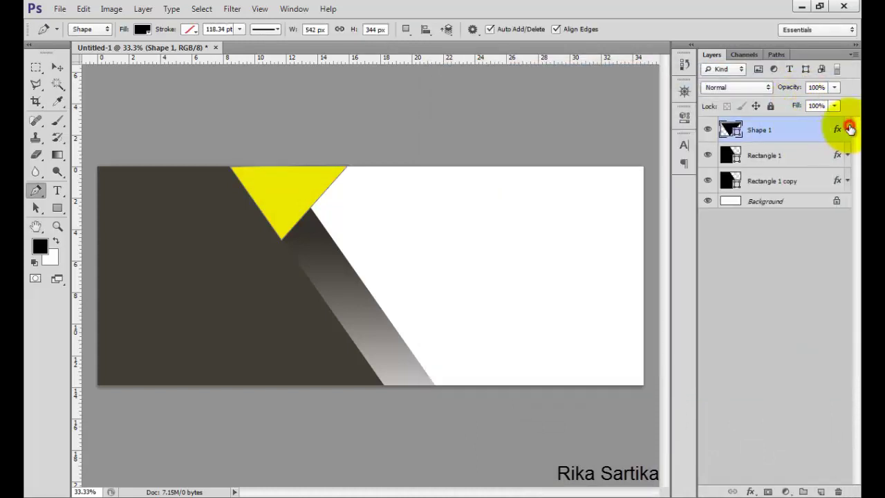
# Step: Duplicate the Rectangle 1 layer and flip the copy vertically
pyautogui.click(812, 153)
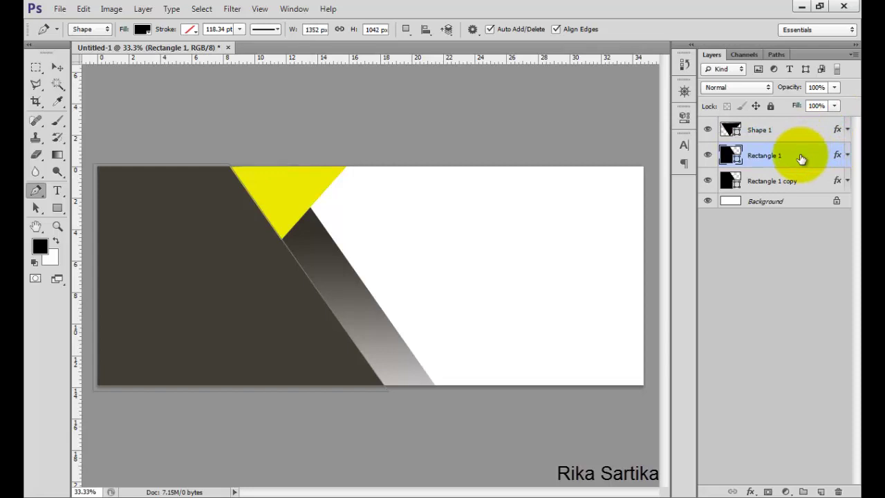
pyautogui.rightClick(799, 159)
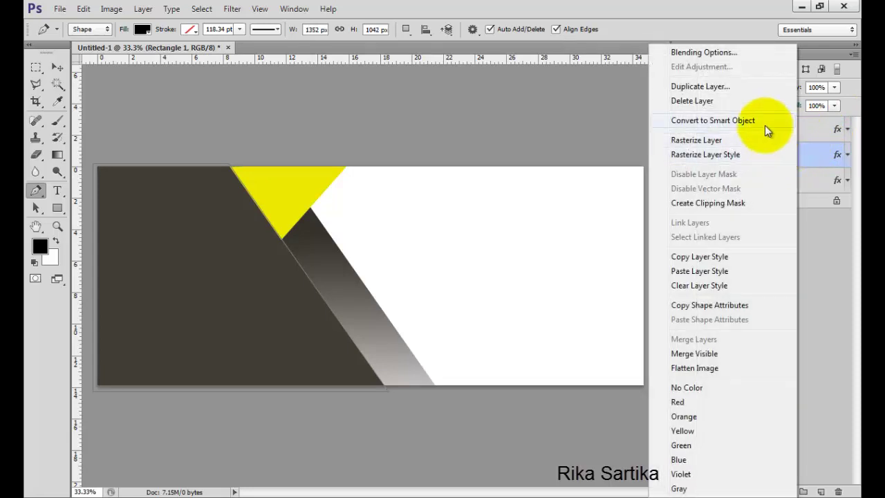
pyautogui.click(735, 84)
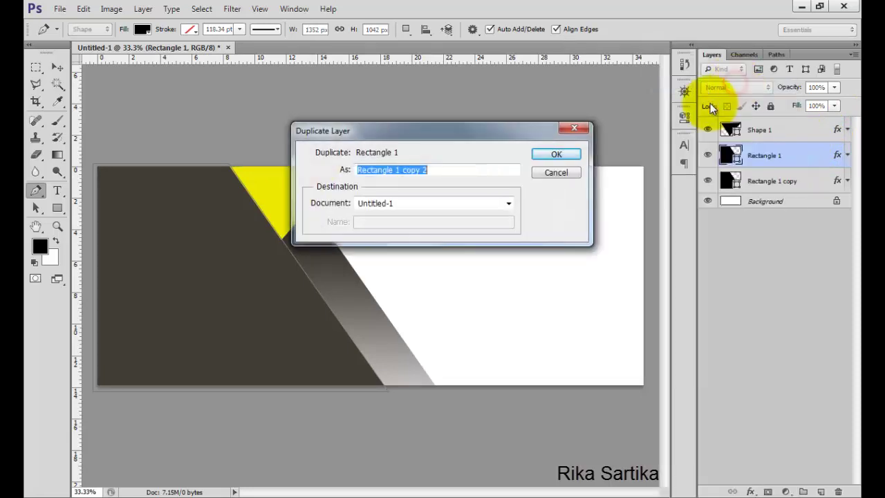
pyautogui.click(573, 155)
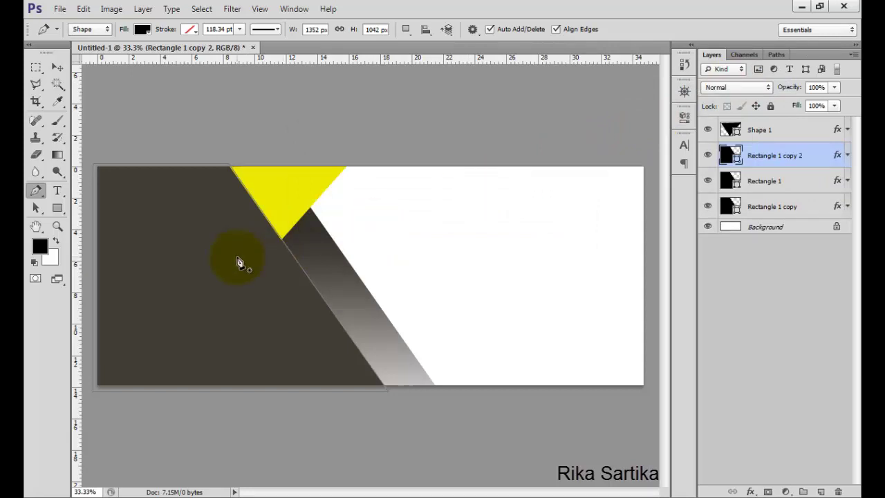
pyautogui.click(83, 8)
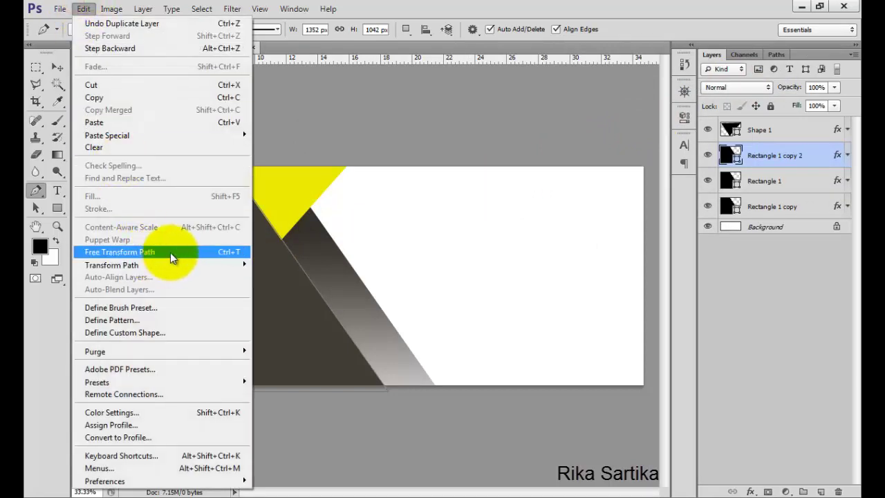
pyautogui.moveTo(208, 266)
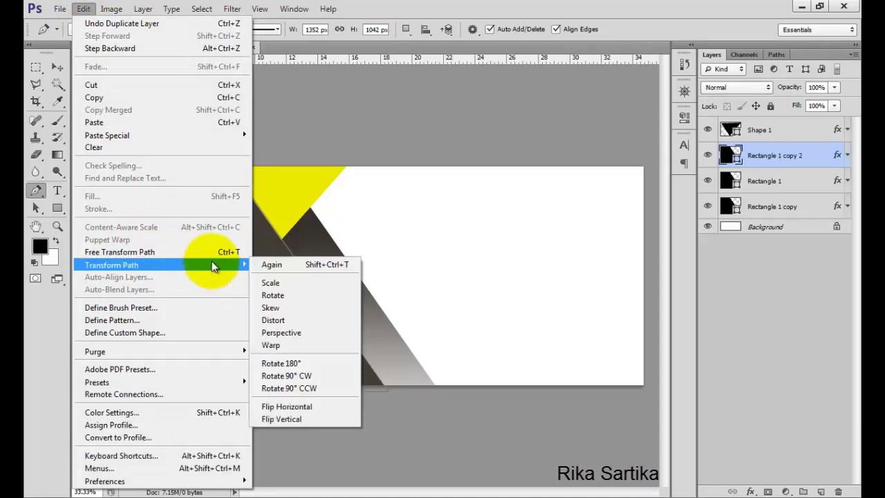
pyautogui.click(302, 419)
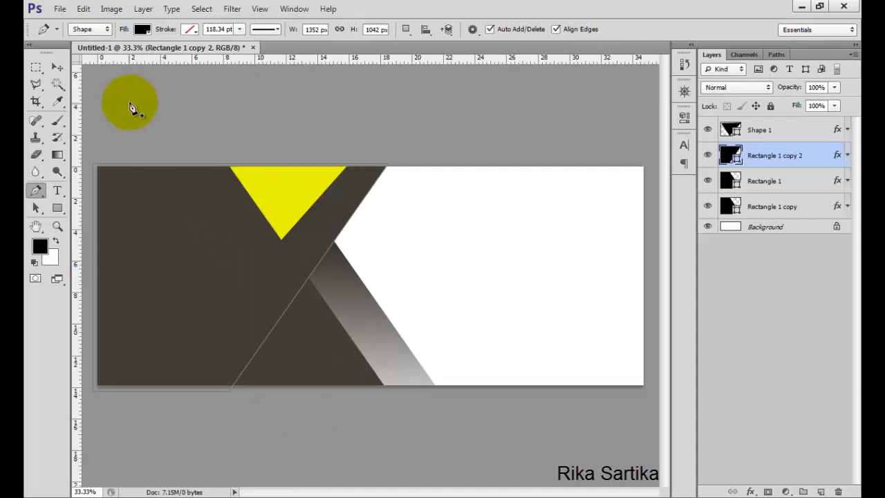
# Step: Move the flipped copy to the banner's lower right corner and rotate it about 43° so it forms a dark corner triangle
pyautogui.click(58, 67)
pyautogui.moveTo(232, 240); pyautogui.dragTo(574, 242)
pyautogui.click(83, 9)
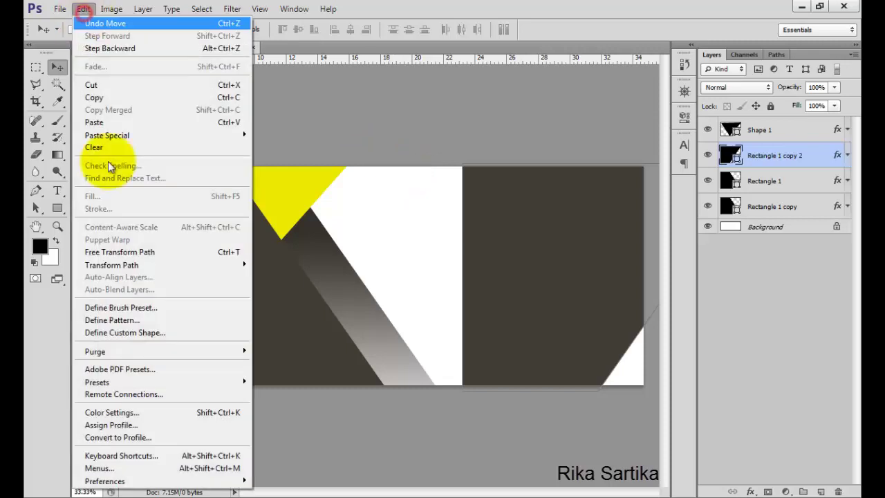
pyautogui.click(135, 248)
pyautogui.moveTo(458, 409); pyautogui.dragTo(387, 294)
pyautogui.moveTo(511, 249); pyautogui.dragTo(560, 380)
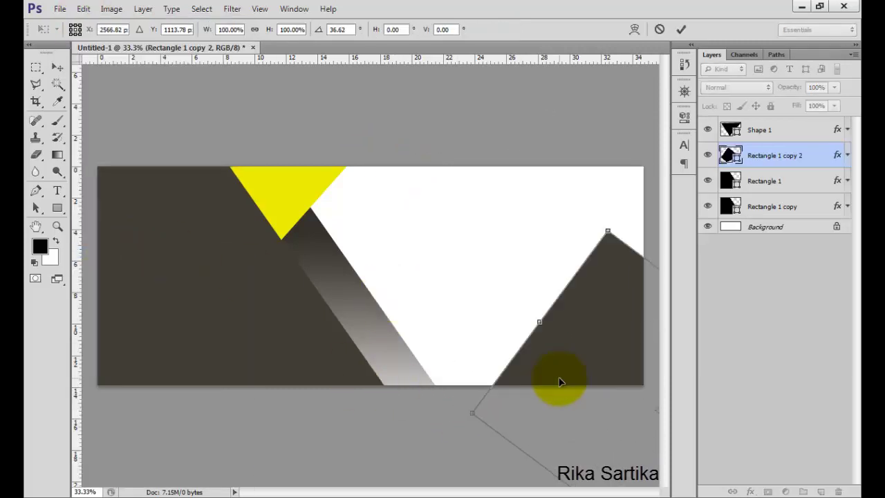
pyautogui.moveTo(611, 355); pyautogui.dragTo(634, 375)
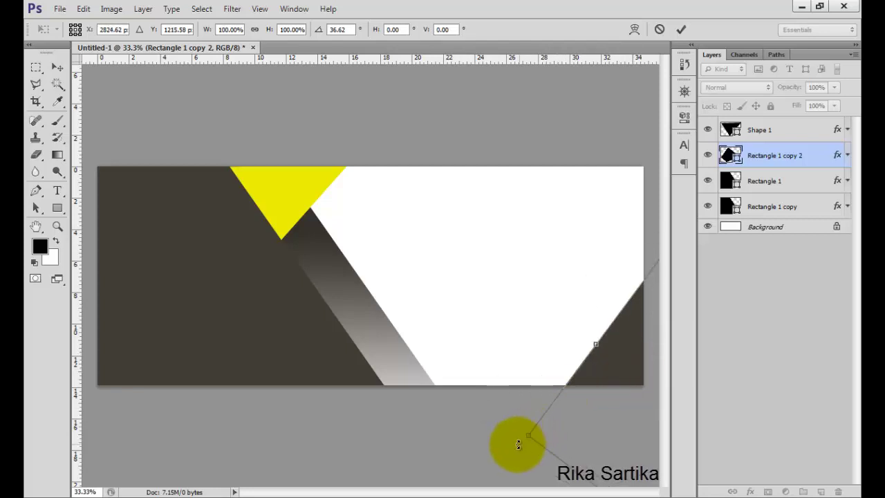
pyautogui.moveTo(515, 445); pyautogui.dragTo(497, 420)
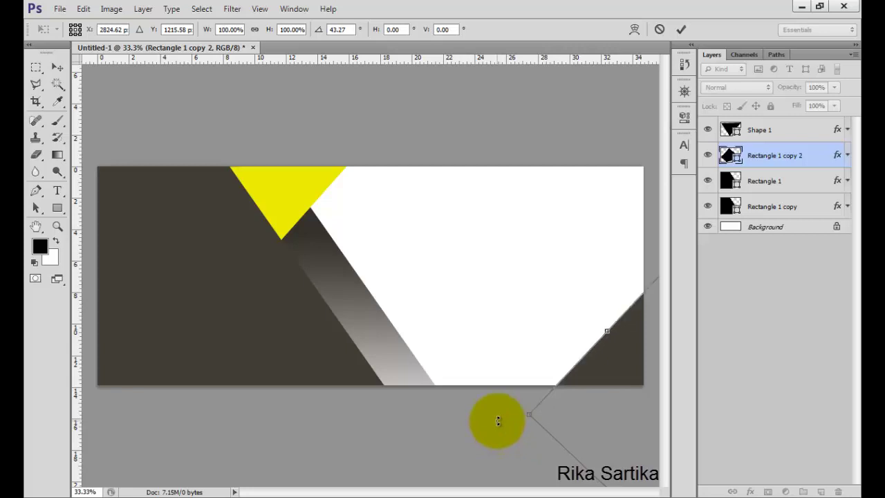
pyautogui.click(680, 29)
# Step: Add the text "BANNER DESIGN" on a new text layer above Shape 1, in the banner's white area
pyautogui.click(765, 129)
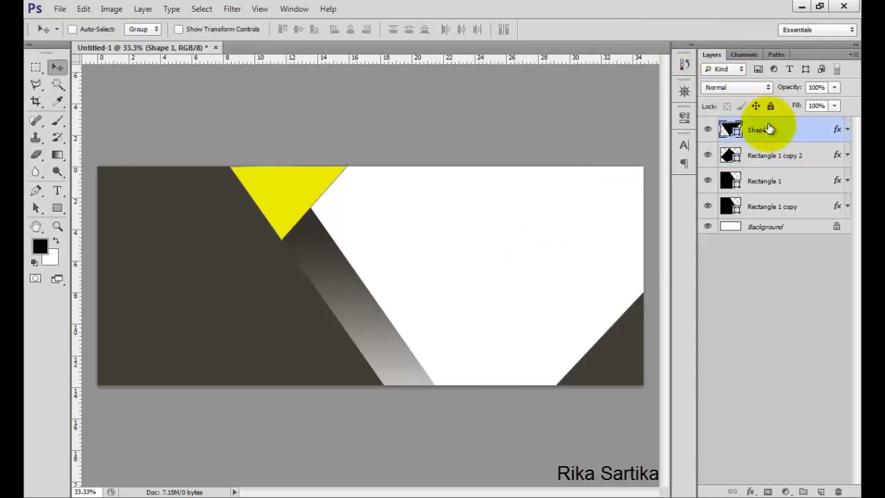
pyautogui.click(58, 190)
pyautogui.click(89, 188)
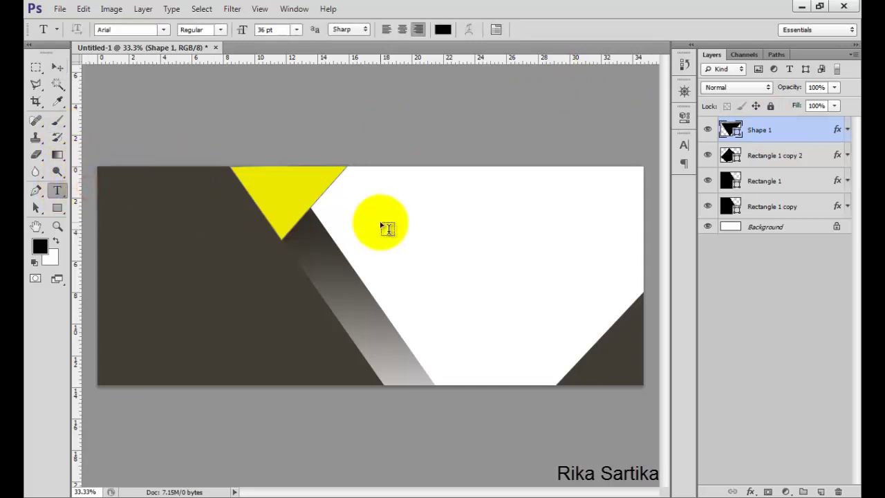
pyautogui.click(426, 217)
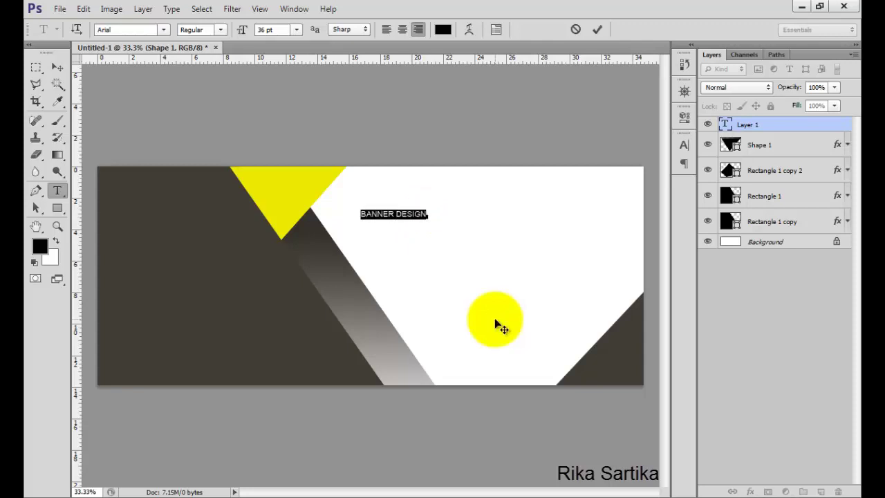
# Step: Set the "BANNER DESIGN" text to Arial Bold at 72 pt
pyautogui.click(219, 30)
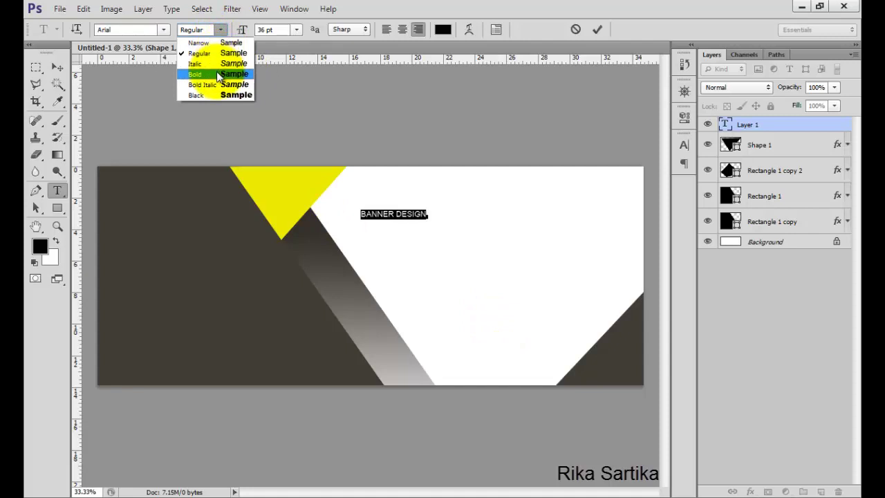
pyautogui.click(217, 73)
pyautogui.click(295, 31)
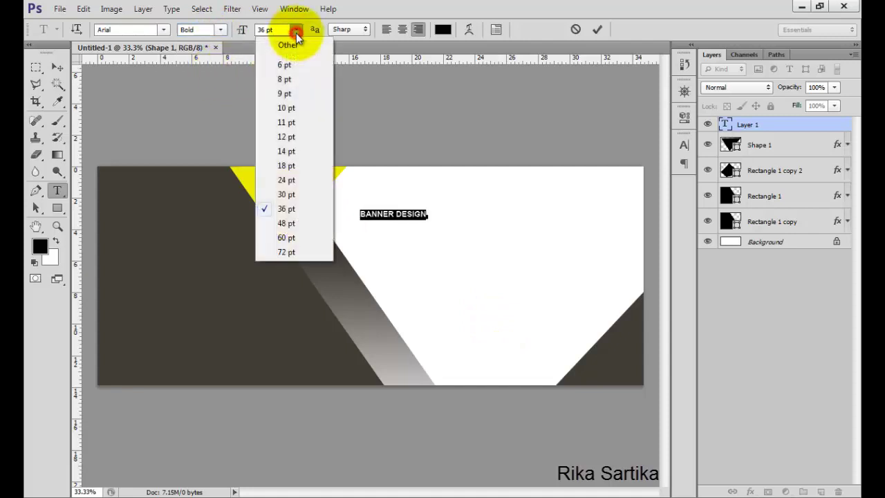
pyautogui.click(294, 240)
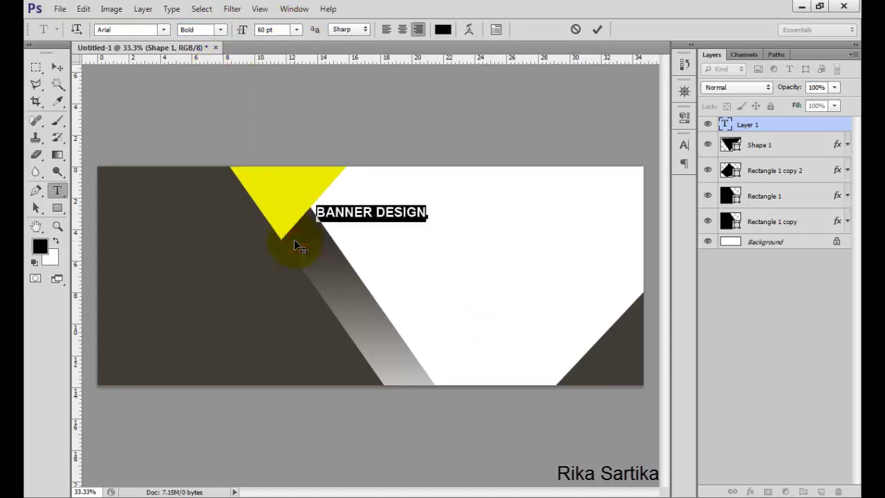
pyautogui.click(296, 30)
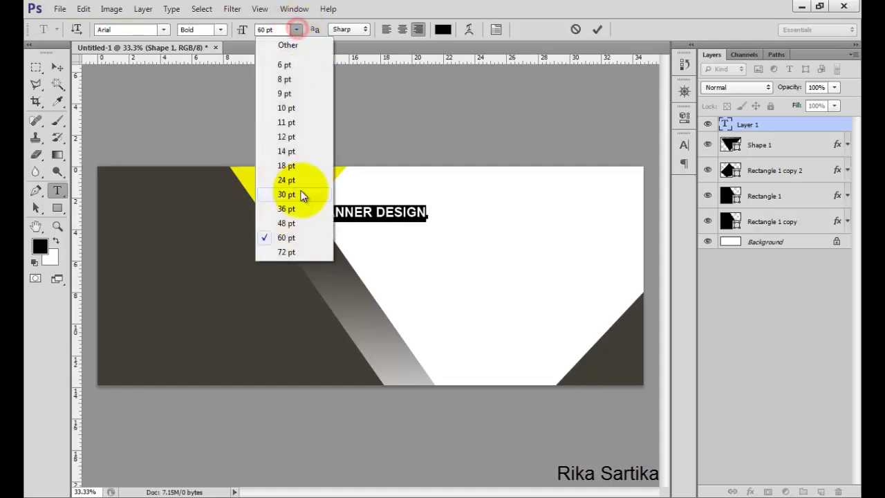
pyautogui.click(294, 253)
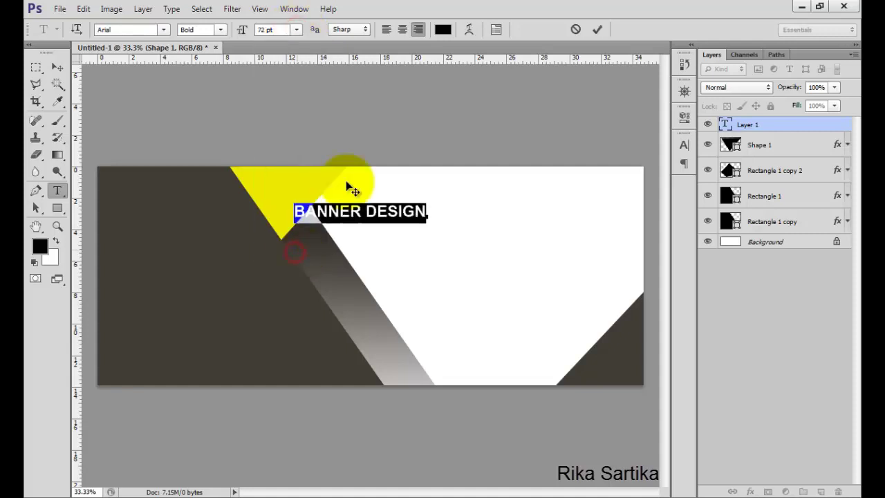
pyautogui.click(596, 29)
# Step: Move the "BANNER DESIGN" title into the white area clear of the yellow triangle and scale it to about 133%
pyautogui.click(65, 68)
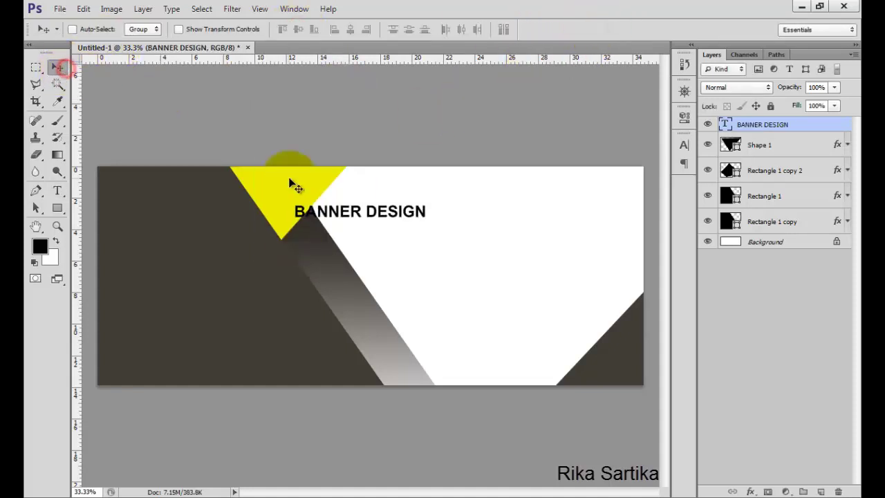
pyautogui.moveTo(343, 208); pyautogui.dragTo(483, 210)
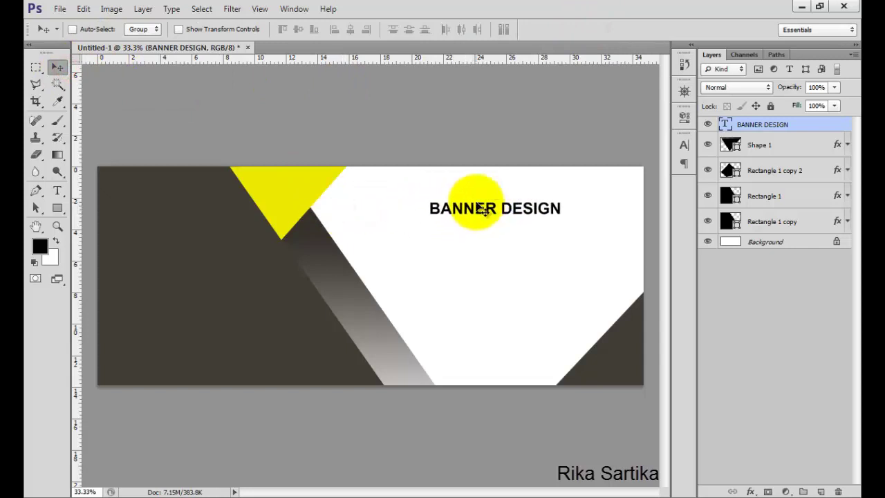
pyautogui.hotkey('ctrl', 't')
pyautogui.moveTo(562, 198); pyautogui.dragTo(597, 159)
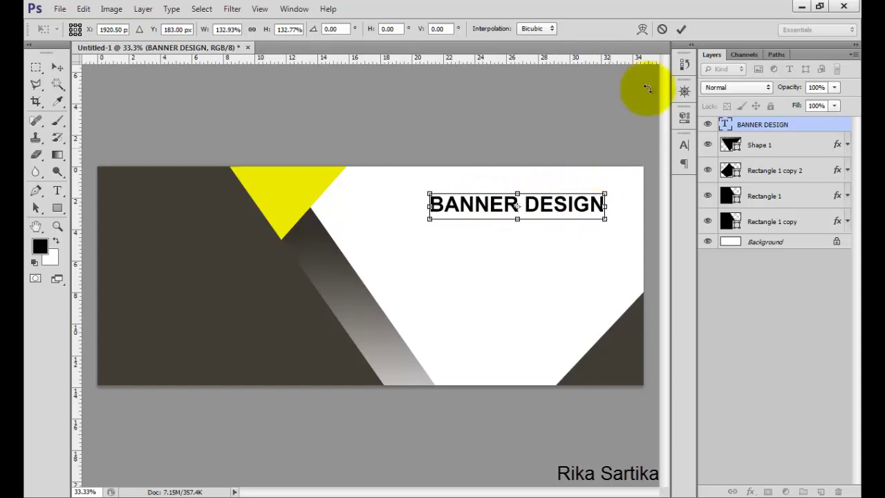
pyautogui.click(681, 29)
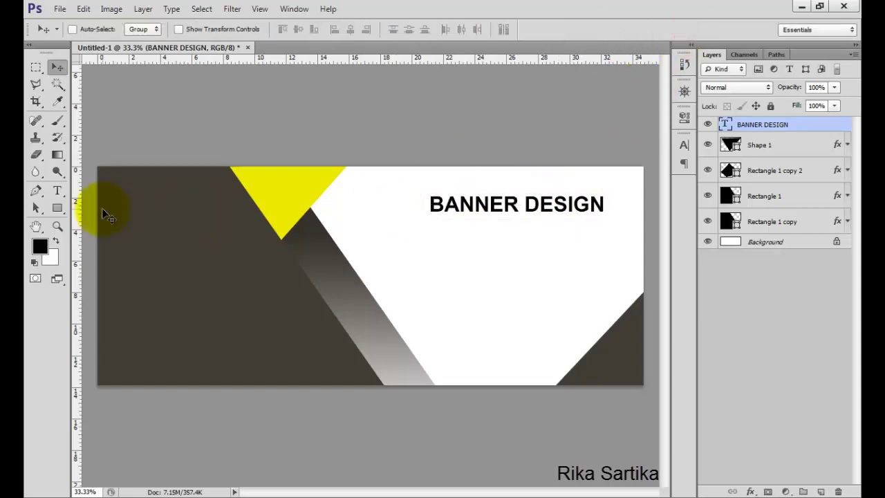
# Step: Add a lorem ipsum paragraph text box directly beneath the title, about as wide as the title, and set it to Arial Regular
pyautogui.moveTo(59, 191); pyautogui.dragTo(89, 195)
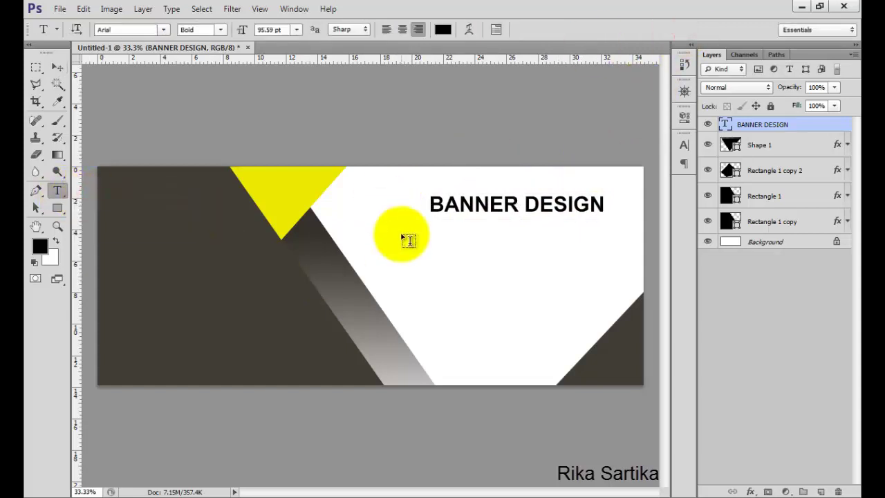
pyautogui.moveTo(431, 225); pyautogui.dragTo(603, 267)
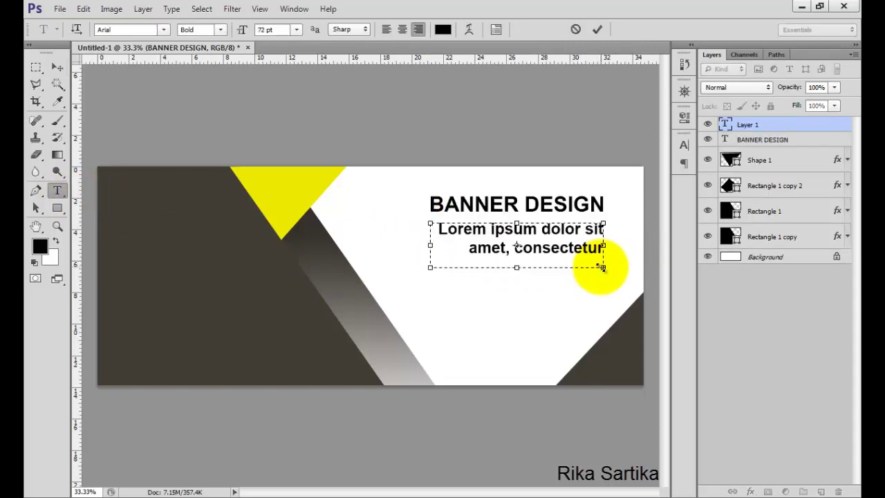
pyautogui.hotkey('ctrl', 'a')
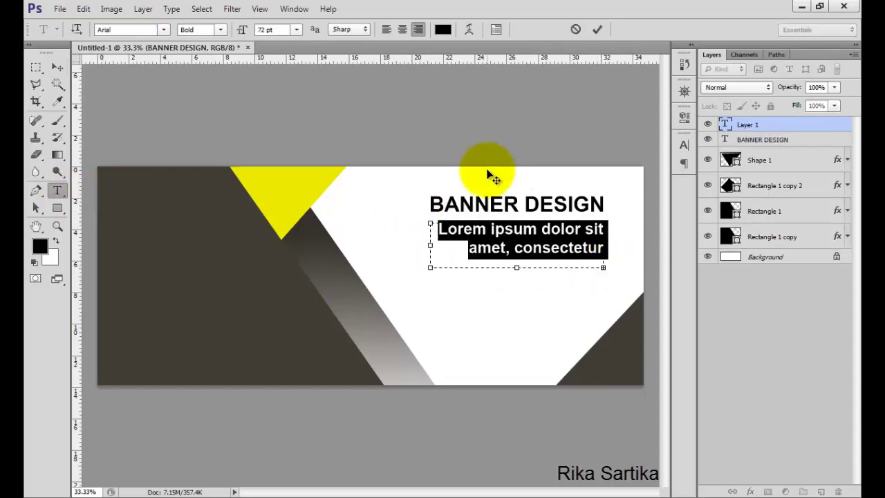
pyautogui.click(220, 31)
pyautogui.click(219, 55)
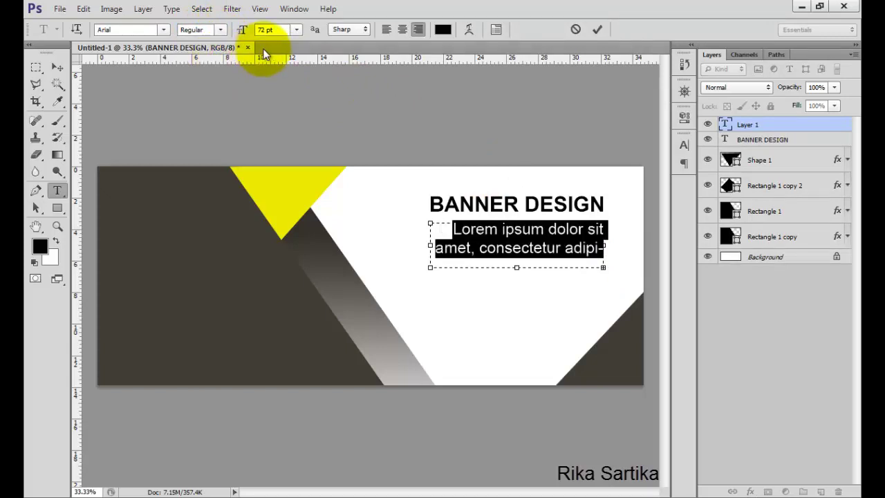
# Step: Set the lorem ipsum paragraph's font size to 36 pt
pyautogui.click(296, 31)
pyautogui.click(291, 126)
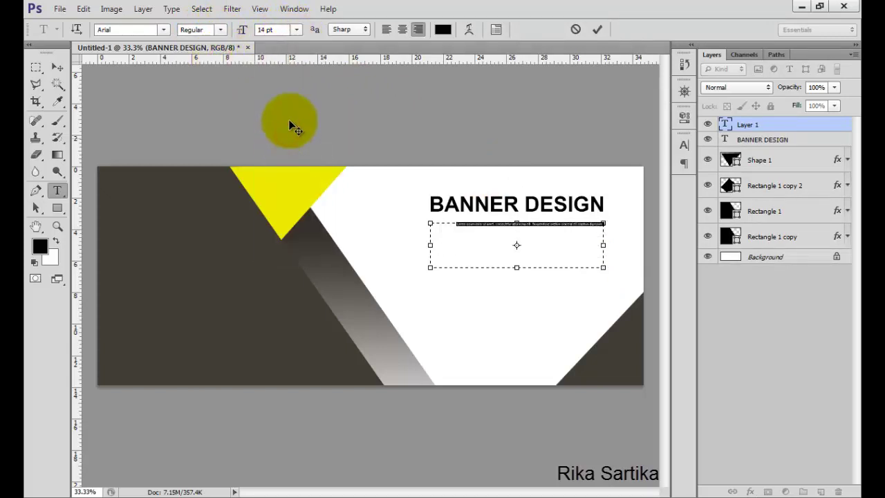
pyautogui.click(295, 31)
pyautogui.click(298, 200)
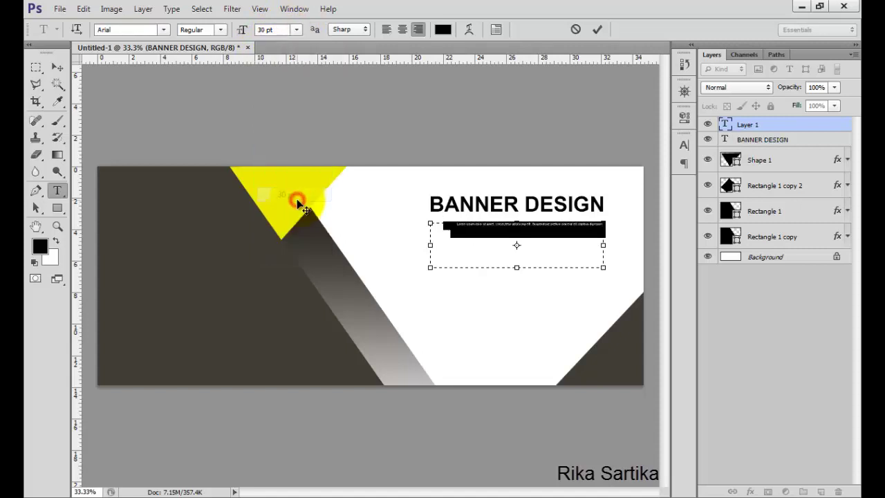
pyautogui.click(296, 30)
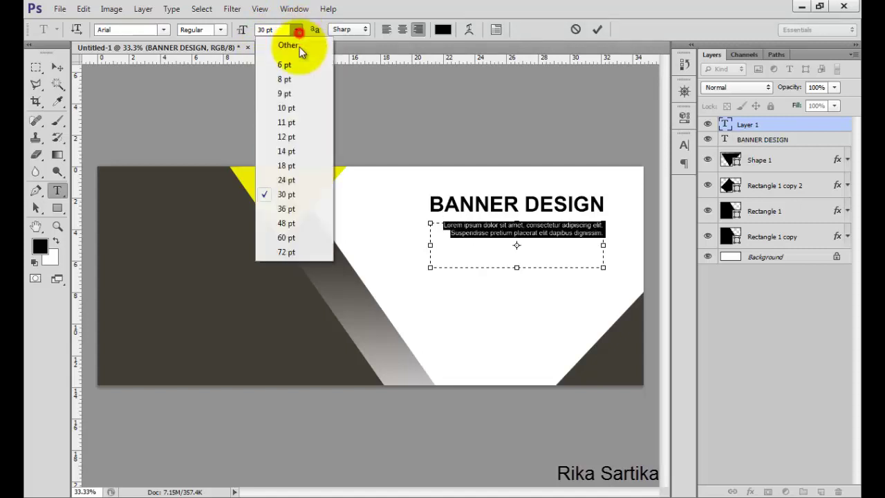
pyautogui.click(292, 210)
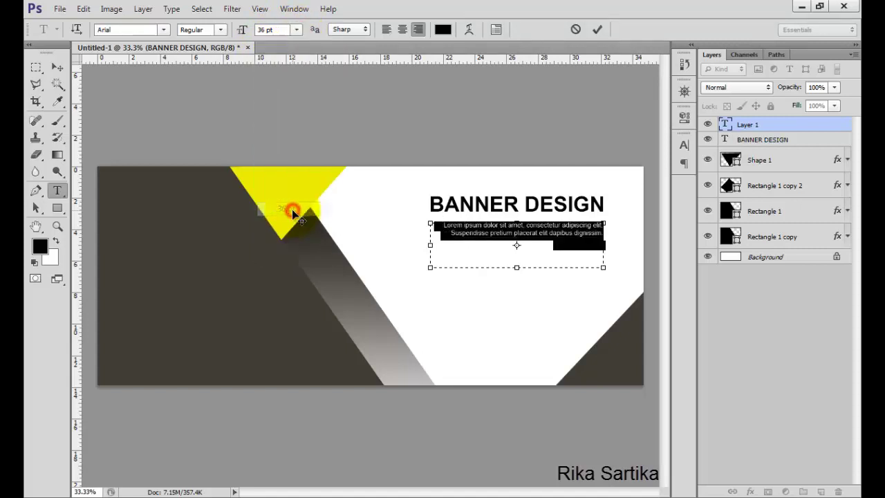
pyautogui.click(596, 29)
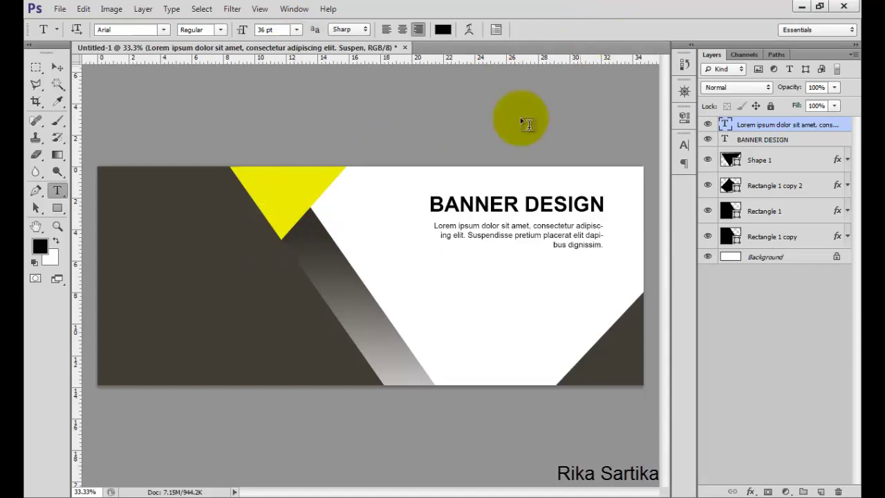
# Step: Recolor the word "DESIGN" in the title to golden yellow, RGB 229, 191, 14
pyautogui.click(525, 204)
pyautogui.doubleClick(525, 204)
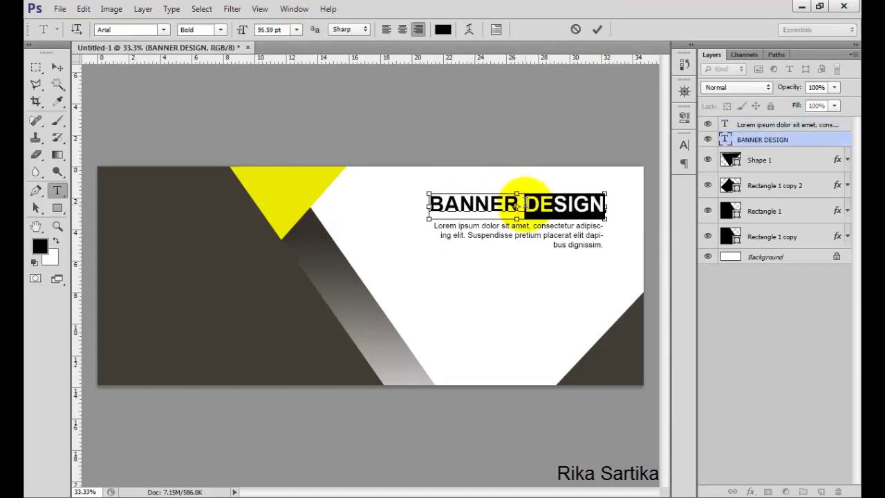
pyautogui.click(443, 29)
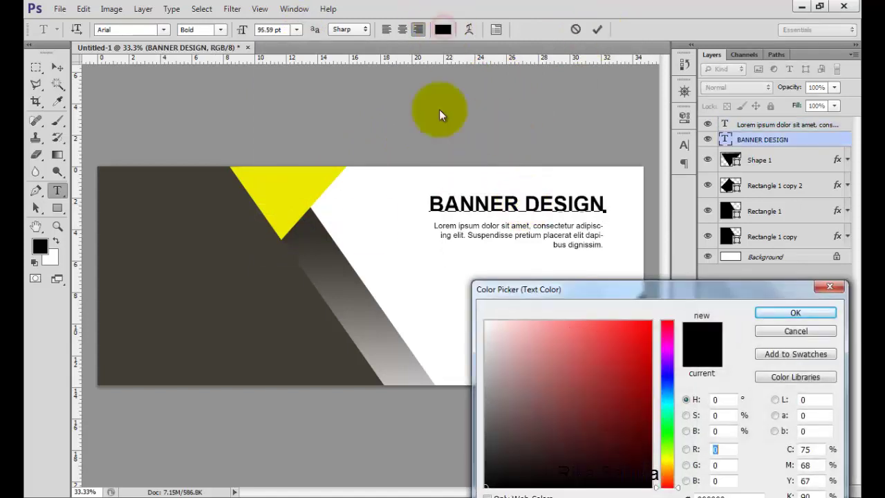
pyautogui.click(307, 190)
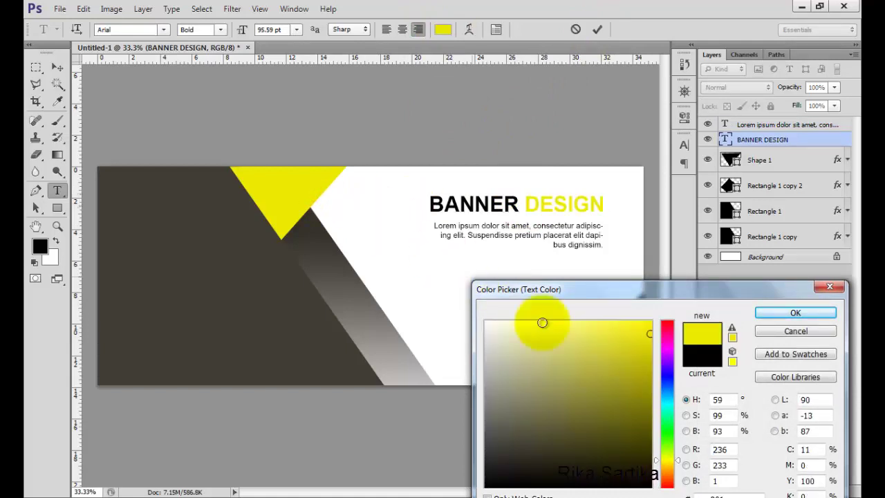
pyautogui.click(651, 376)
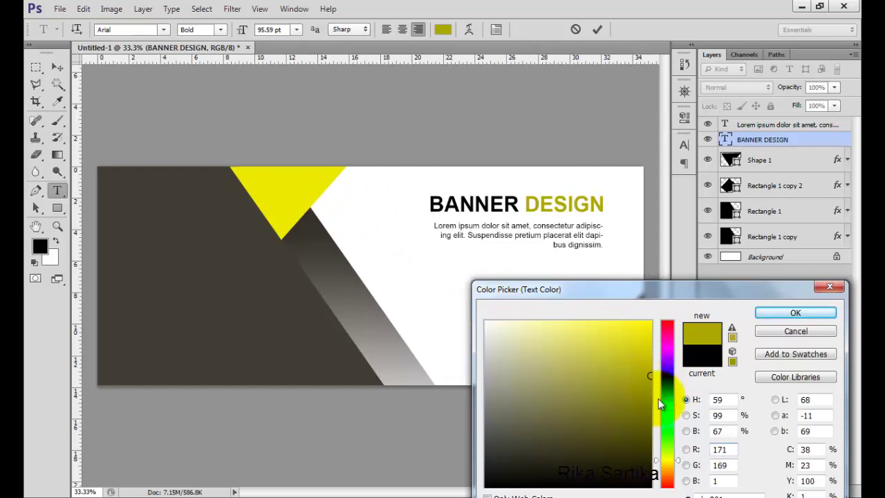
pyautogui.click(666, 466)
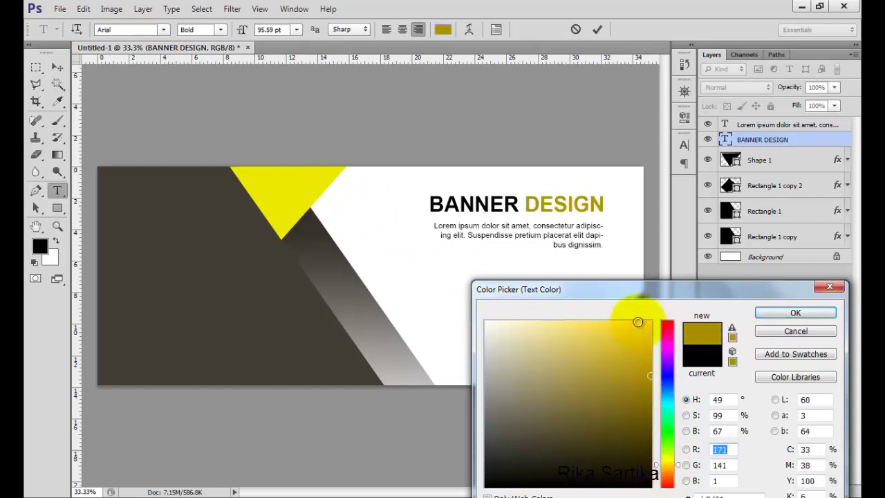
pyautogui.click(638, 322)
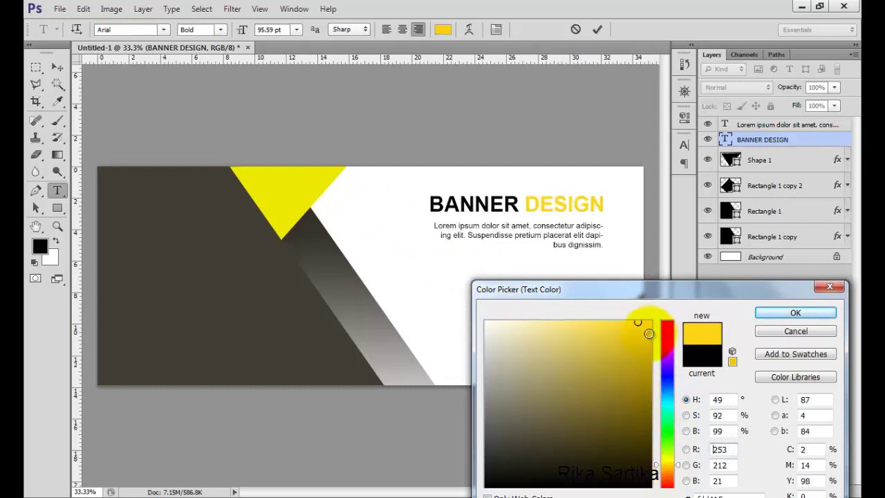
pyautogui.click(641, 337)
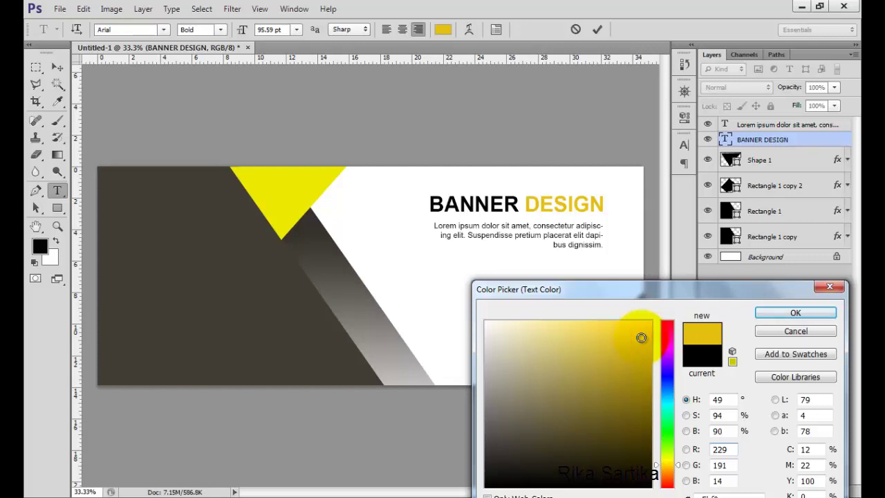
pyautogui.click(759, 315)
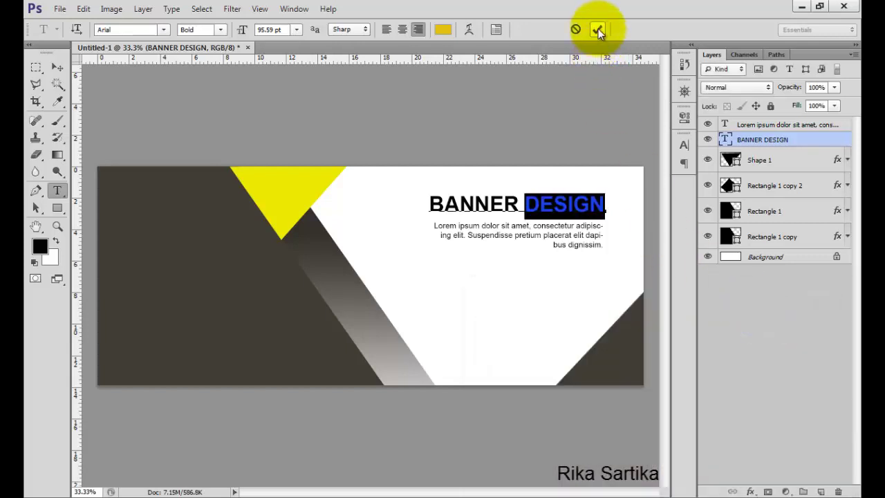
pyautogui.click(598, 28)
# Step: Draw a thin horizontal rectangle of about 1147 × 7 px as a divider line beneath the paragraph
pyautogui.click(61, 208)
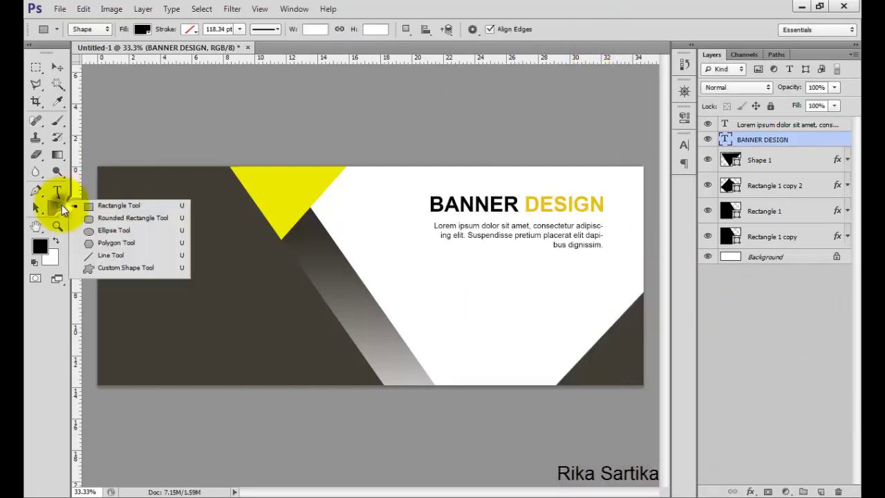
pyautogui.click(83, 204)
pyautogui.click(58, 207)
pyautogui.click(85, 205)
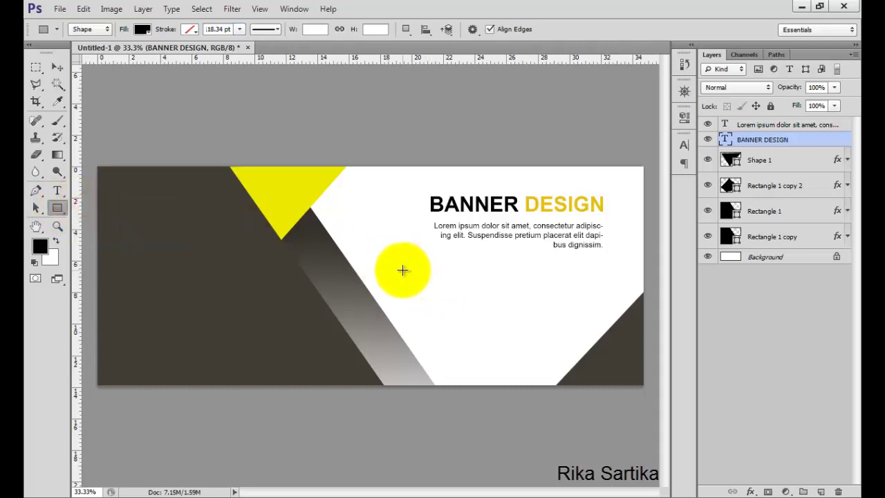
pyautogui.moveTo(389, 258); pyautogui.dragTo(637, 260)
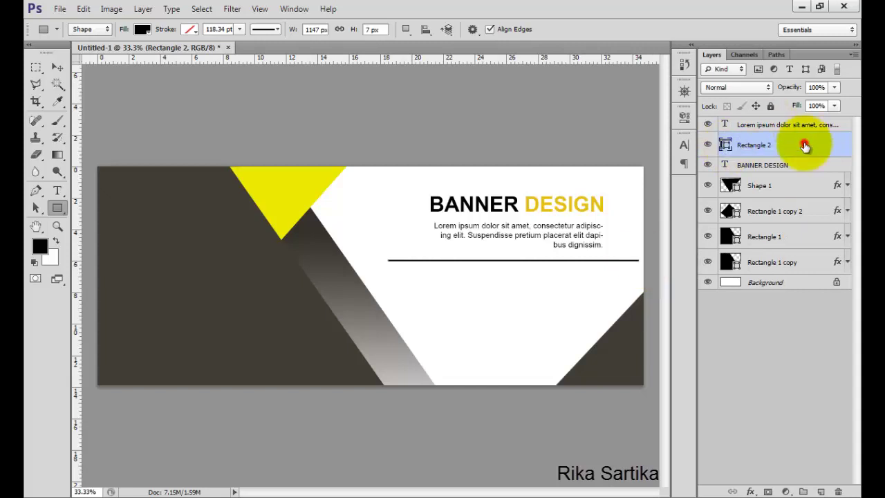
# Step: Apply an orange Color Overlay (RGB 255, 180, 0) to the divider line and move its layer above the lorem ipsum layer
pyautogui.doubleClick(804, 143)
pyautogui.click(472, 230)
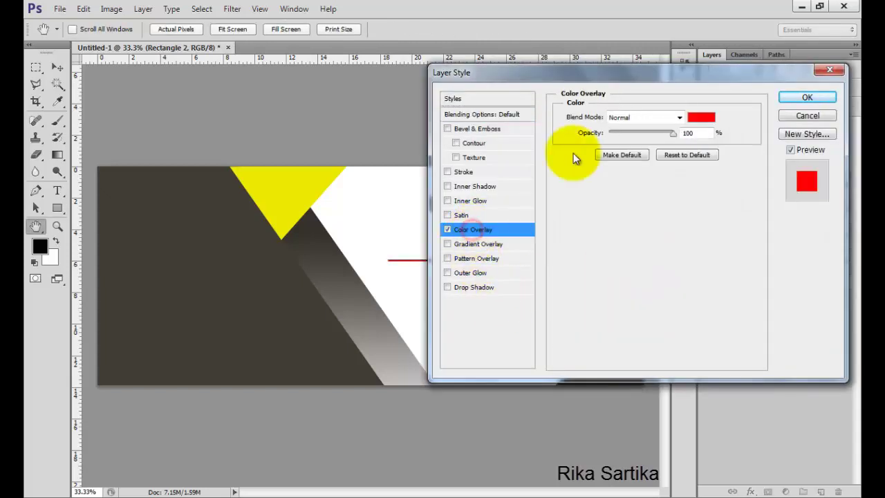
pyautogui.click(694, 118)
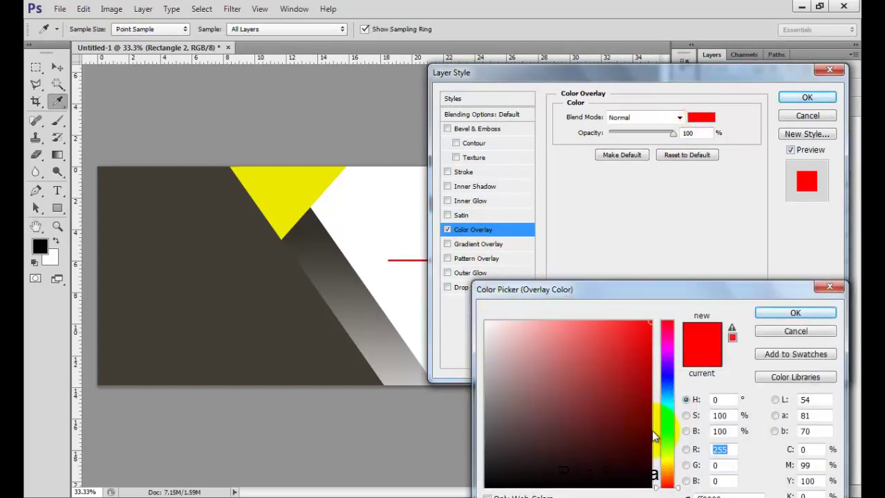
pyautogui.click(665, 462)
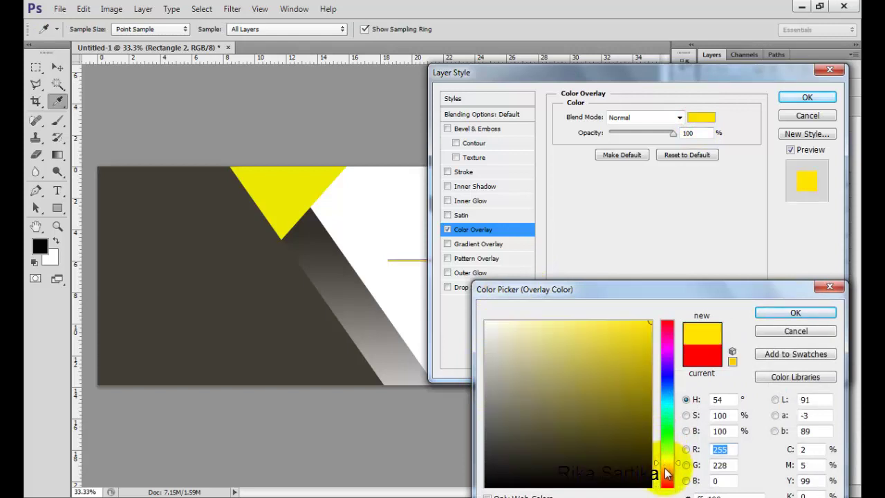
pyautogui.click(666, 470)
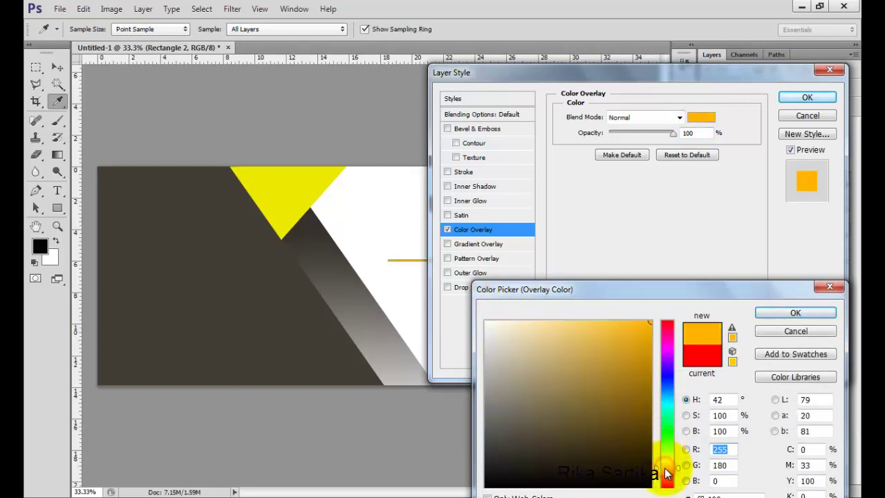
pyautogui.click(784, 314)
pyautogui.click(803, 98)
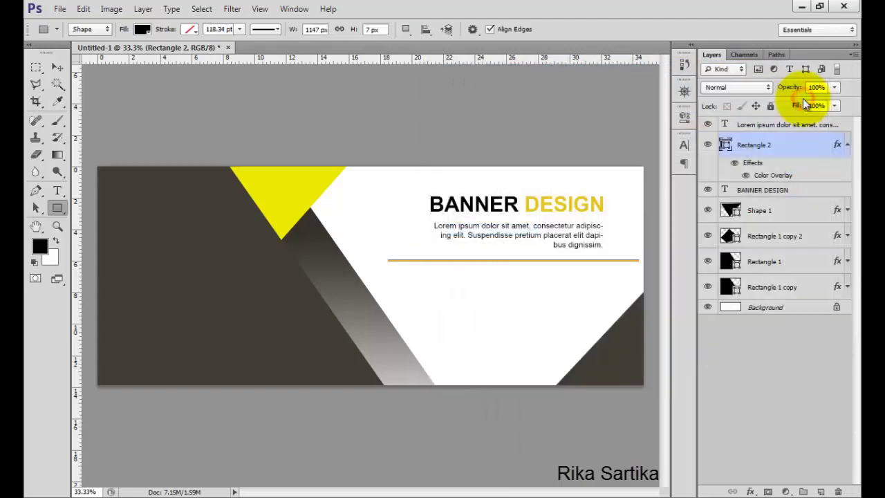
pyautogui.click(846, 144)
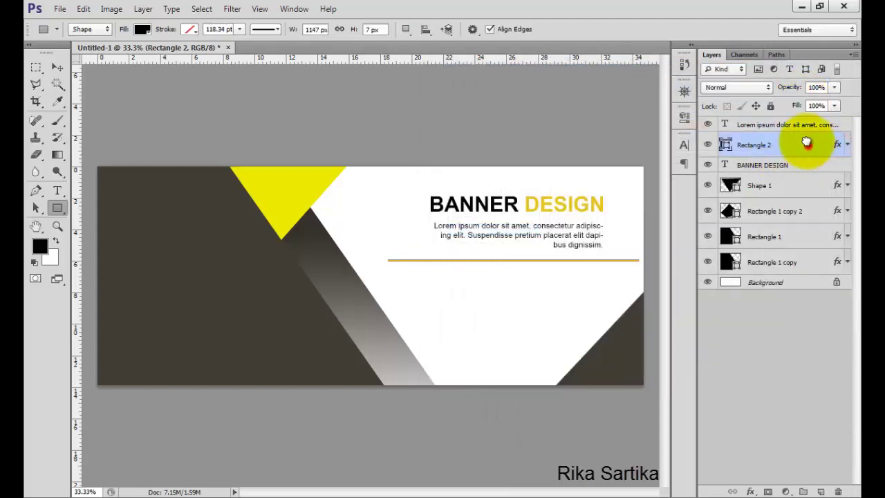
pyautogui.moveTo(809, 143); pyautogui.dragTo(791, 121)
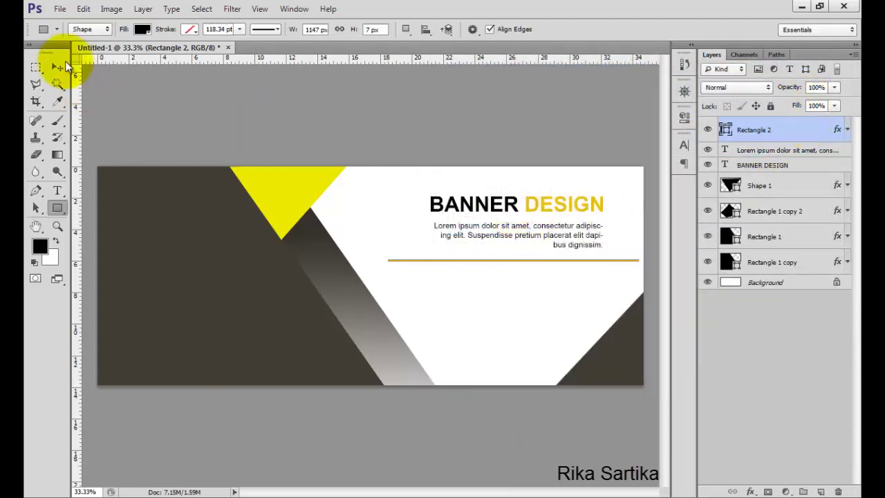
# Step: Nudge the divider line slightly up and to the left, and nudge the lorem ipsum paragraph up closer to the title
pyautogui.click(59, 64)
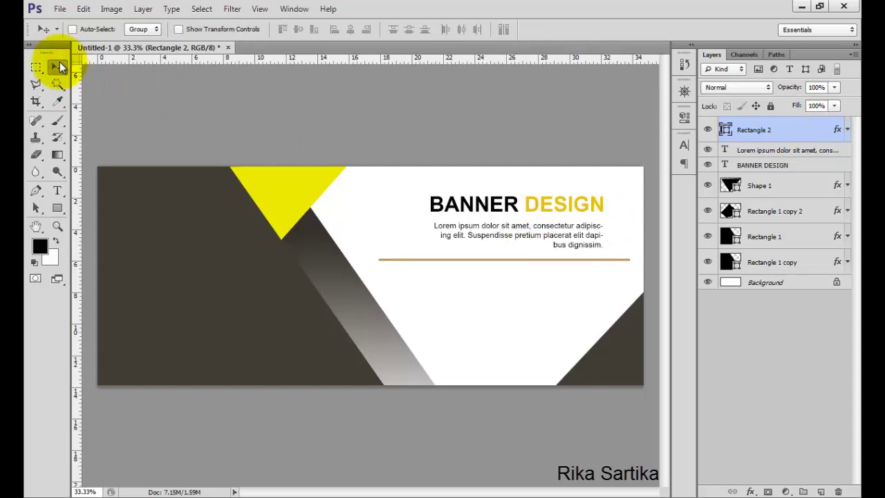
pyautogui.hotkey('shift', 'Up')
pyautogui.hotkey('shift', 'Up')
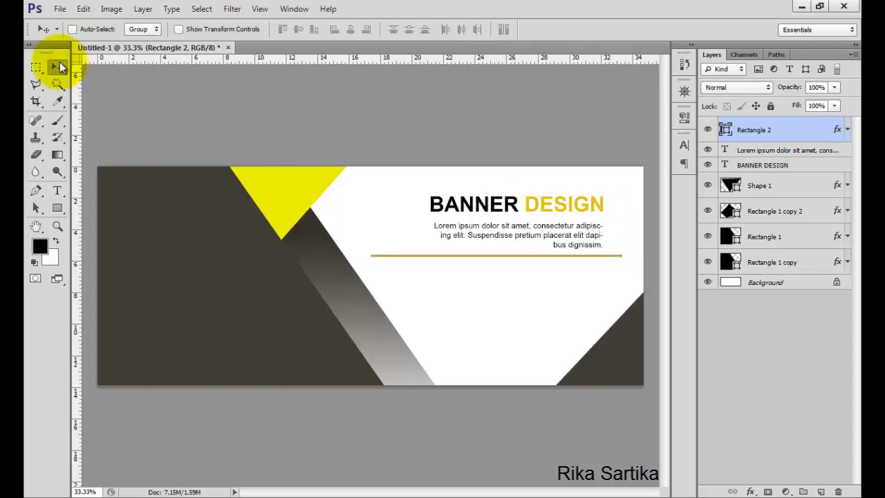
pyautogui.hotkey('shift', 'Down')
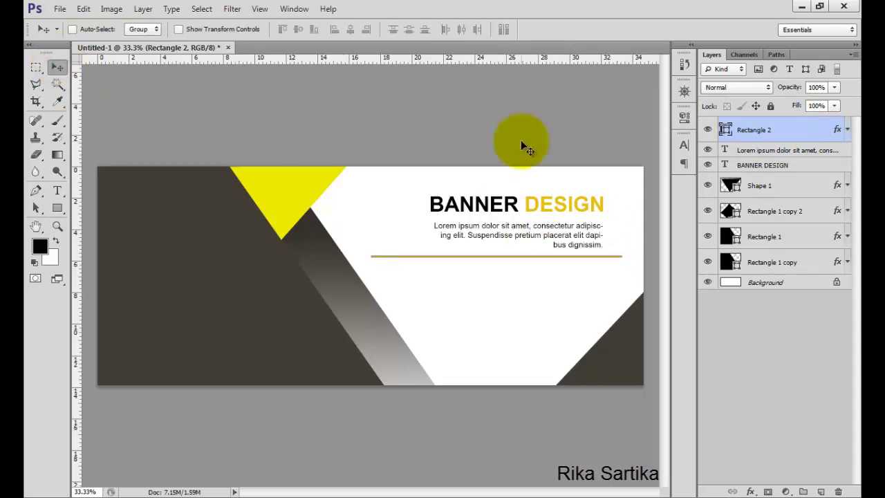
pyautogui.click(747, 150)
pyautogui.hotkey('shift', 'Up')
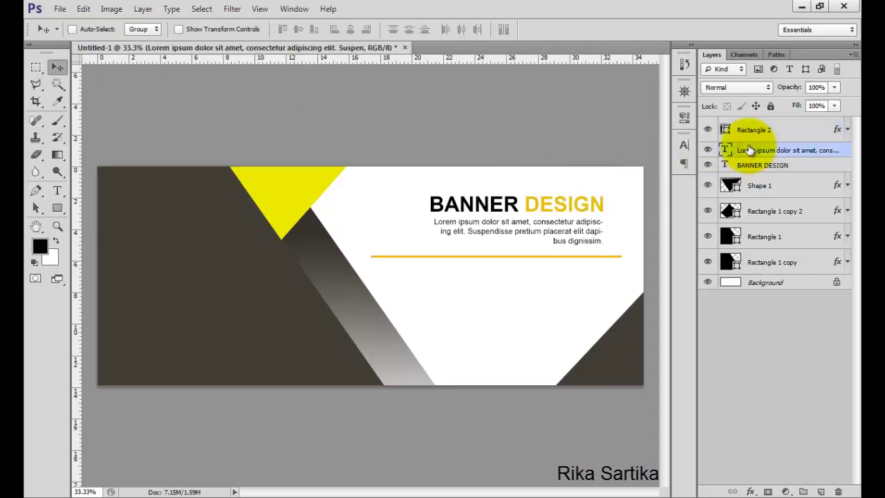
# Step: Shift the divider line left until its right end meets the title's right edge, and shorten it from its left end
pyautogui.click(763, 131)
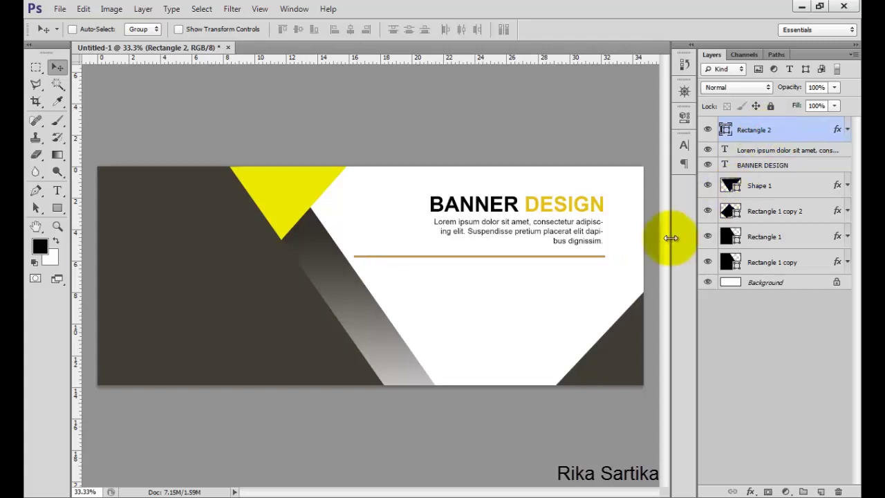
pyautogui.hotkey('ctrl', 't')
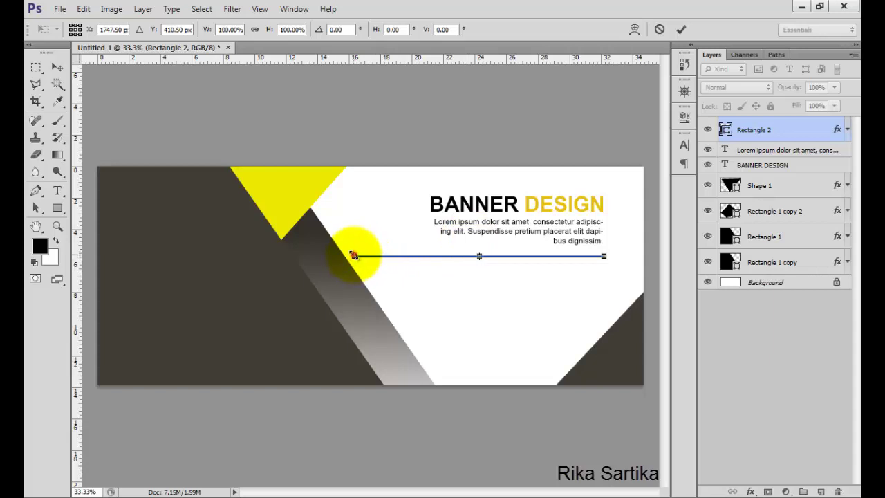
pyautogui.moveTo(352, 255); pyautogui.dragTo(382, 255)
pyautogui.click(680, 29)
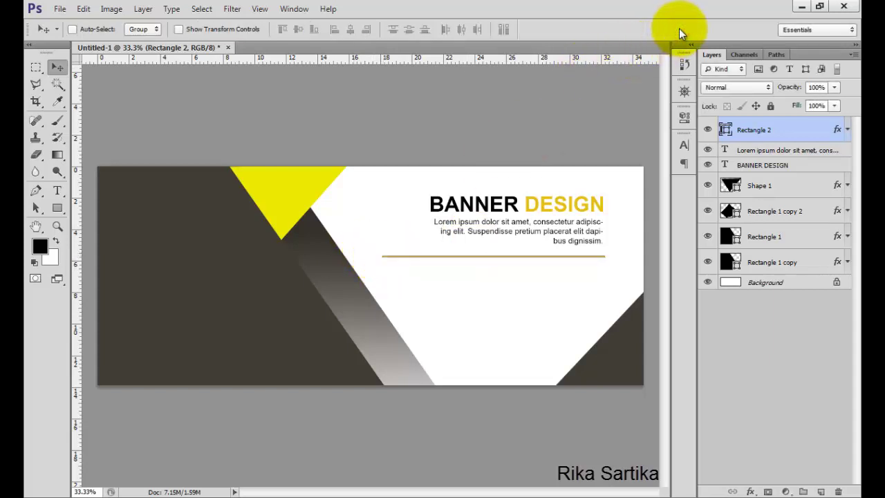
pyautogui.click(771, 283)
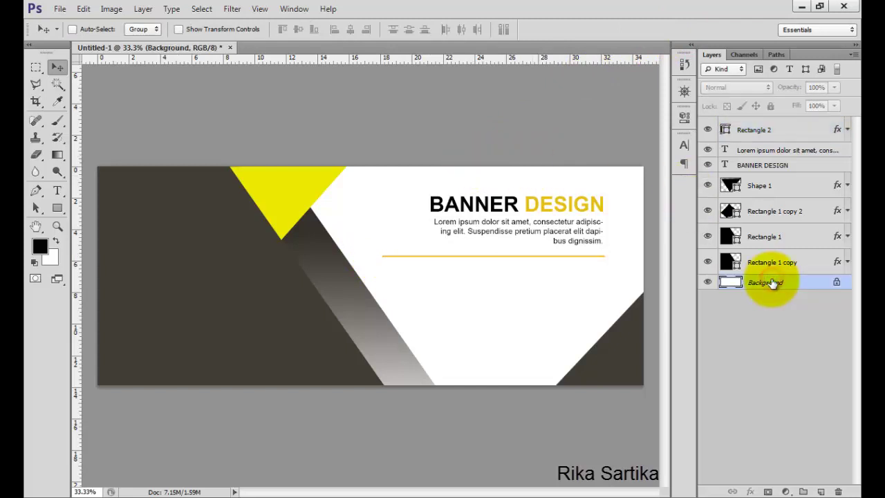
pyautogui.click(794, 130)
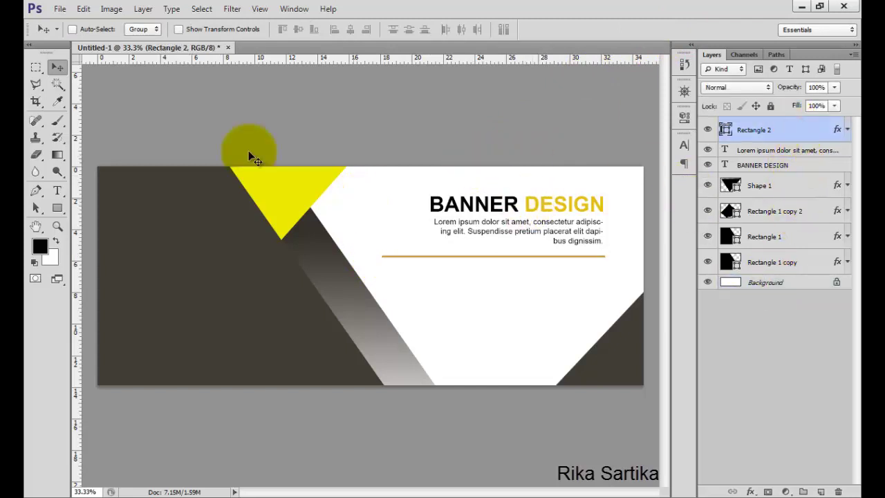
# Step: Open the icon sheet image app-icon-set-flat_1325-488 alongside the banner document
pyautogui.click(59, 8)
pyautogui.click(70, 35)
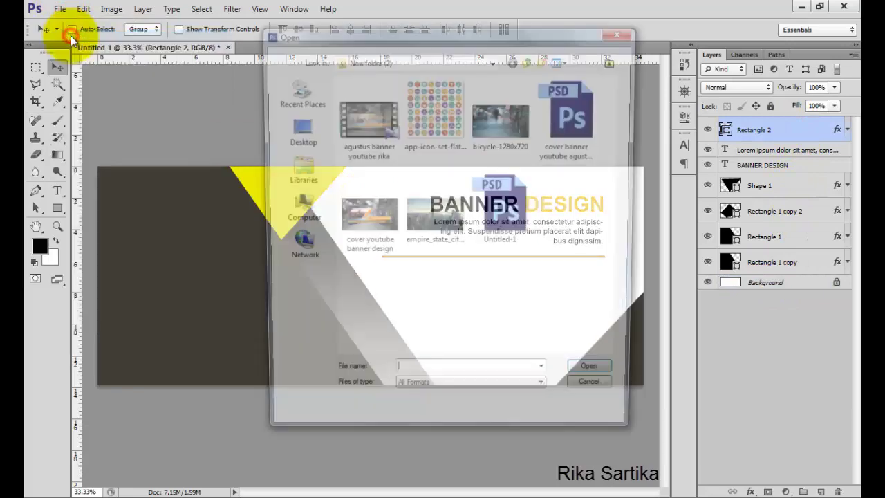
pyautogui.click(430, 134)
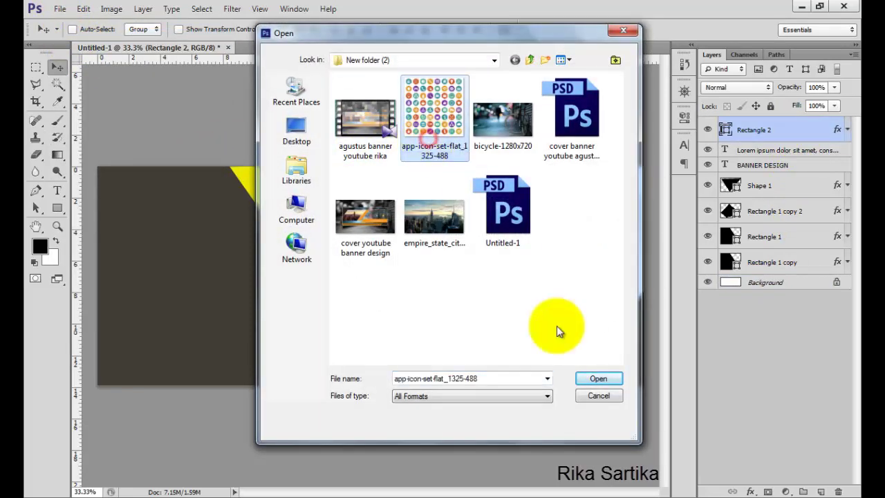
pyautogui.click(592, 381)
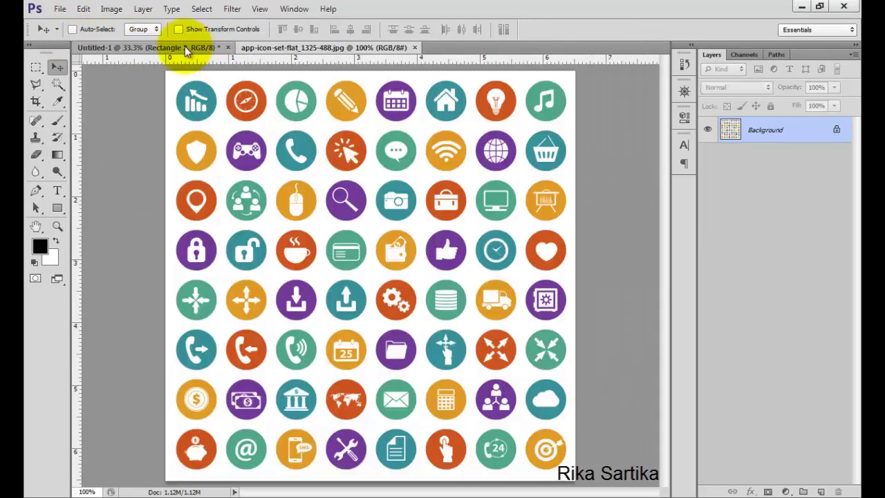
pyautogui.click(185, 46)
pyautogui.click(263, 50)
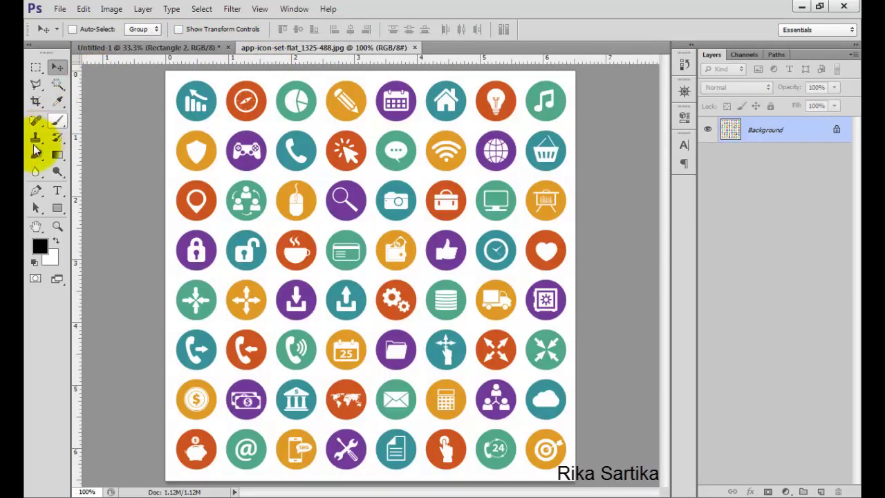
# Step: Copy the orange location pin icon from the icon sheet with a rectangular selection and paste it into the banner
pyautogui.moveTo(38, 68); pyautogui.dragTo(64, 69)
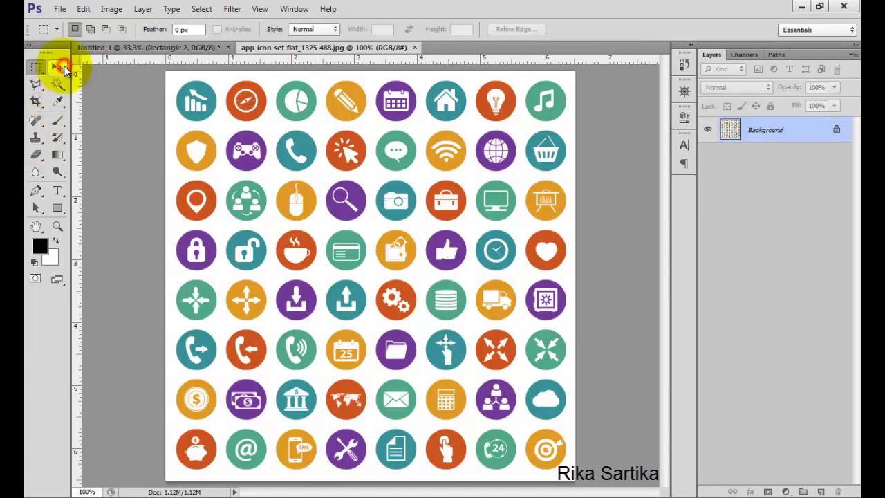
pyautogui.moveTo(156, 175); pyautogui.dragTo(224, 224)
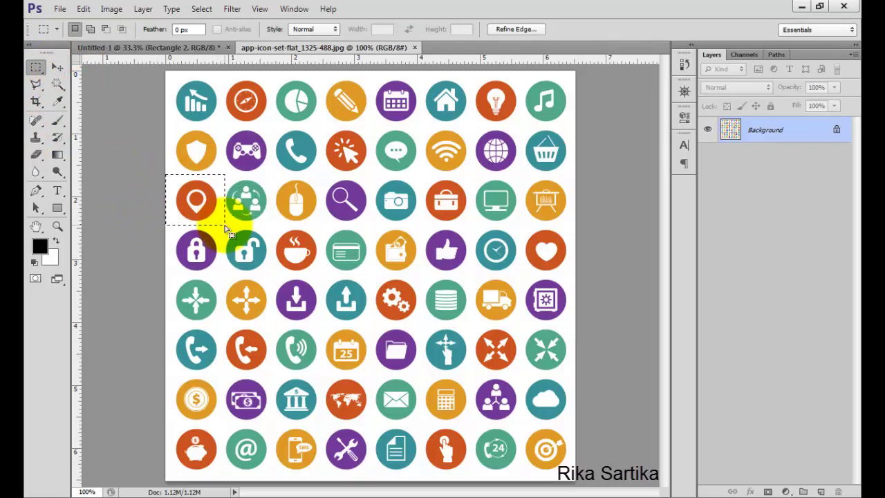
pyautogui.click(83, 9)
pyautogui.click(112, 103)
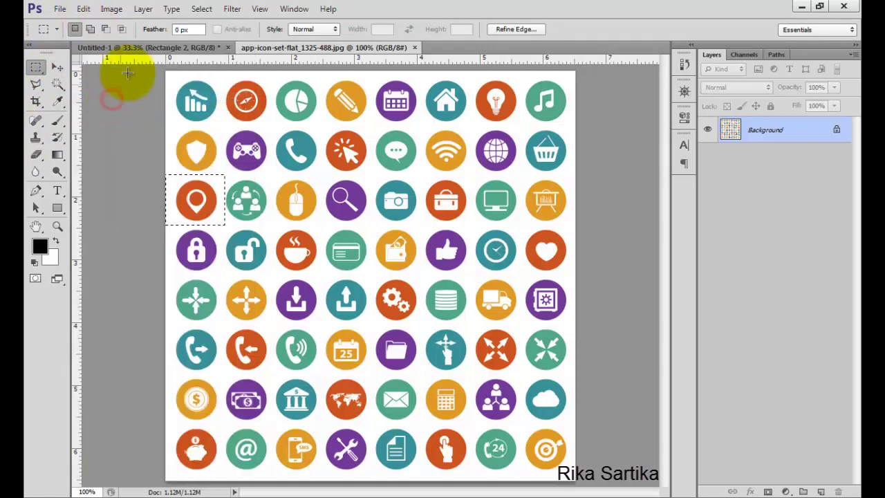
pyautogui.click(140, 47)
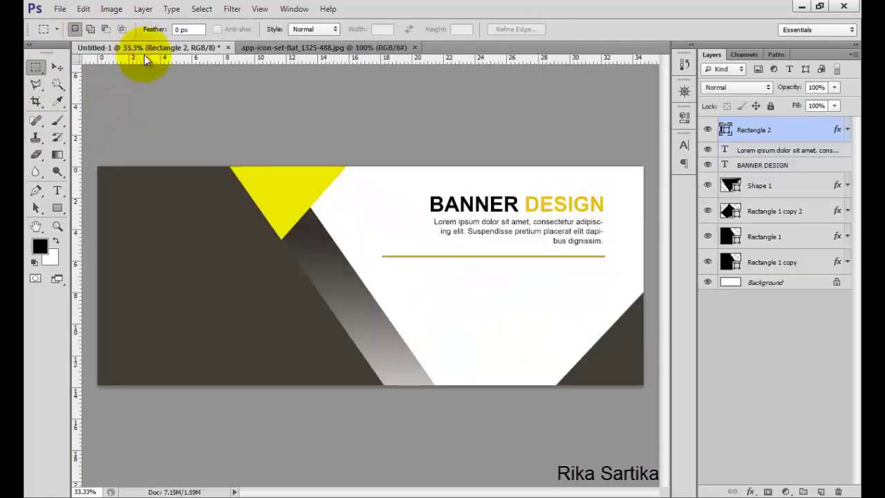
pyautogui.click(83, 8)
pyautogui.click(137, 124)
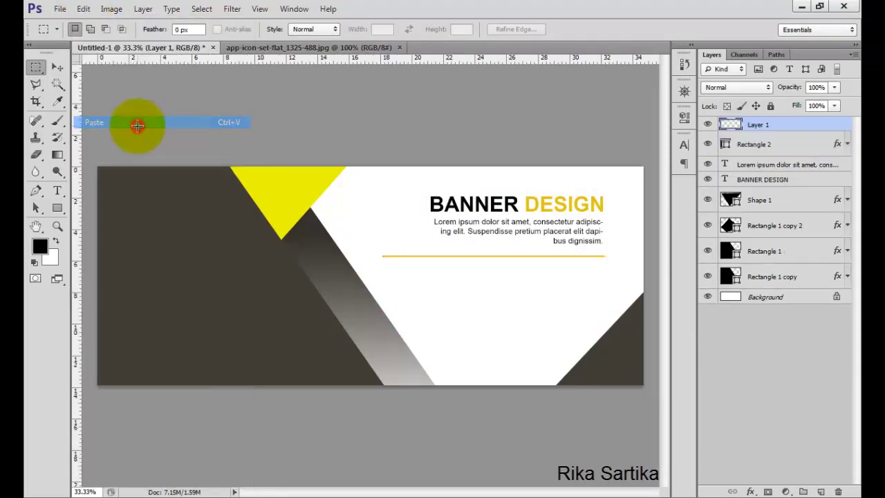
# Step: Cut out the pasted pin icon from its white background and place it, enlarged, below the left part of the divider line
pyautogui.click(58, 86)
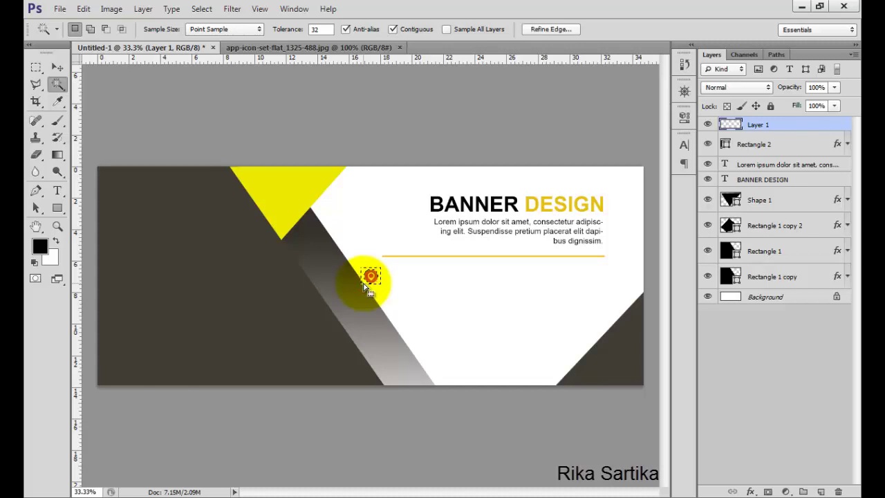
pyautogui.hotkey('ctrl', 't')
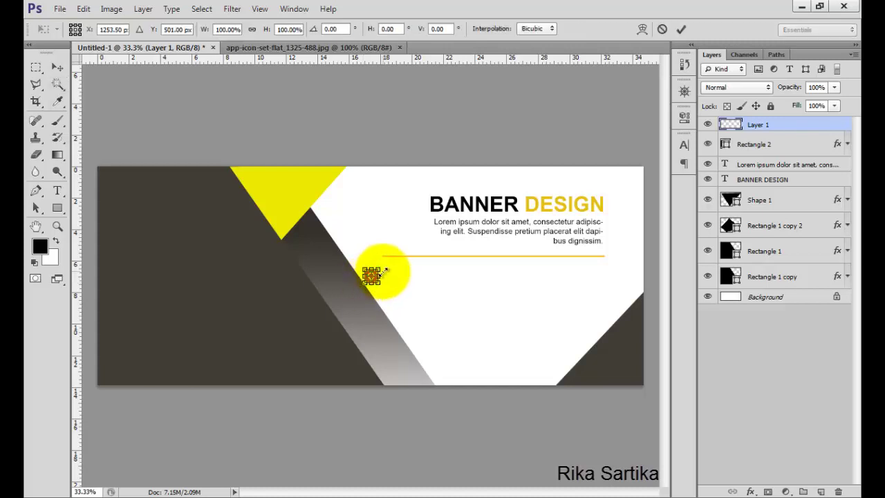
pyautogui.moveTo(377, 271); pyautogui.dragTo(394, 254)
pyautogui.click(679, 31)
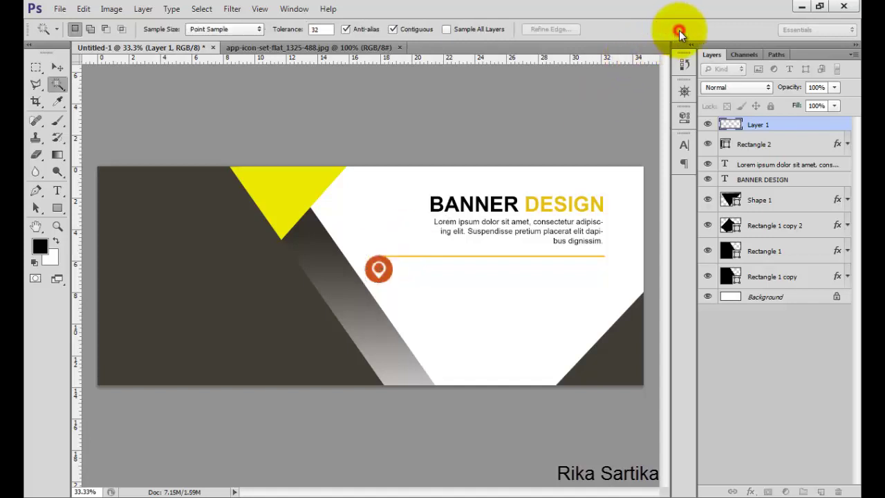
pyautogui.click(59, 72)
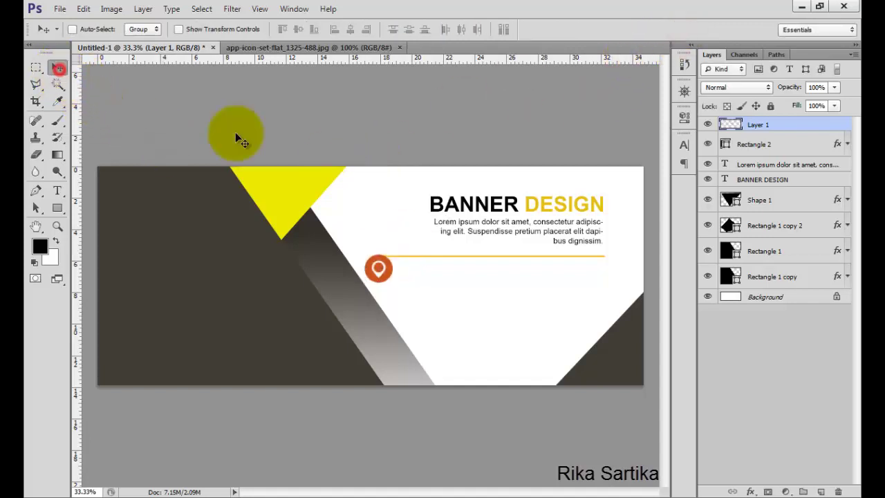
pyautogui.moveTo(381, 263); pyautogui.dragTo(437, 289)
# Step: Add the text "PLACE YOUR TEXT HERE" on two lines below the pin icon
pyautogui.click(58, 191)
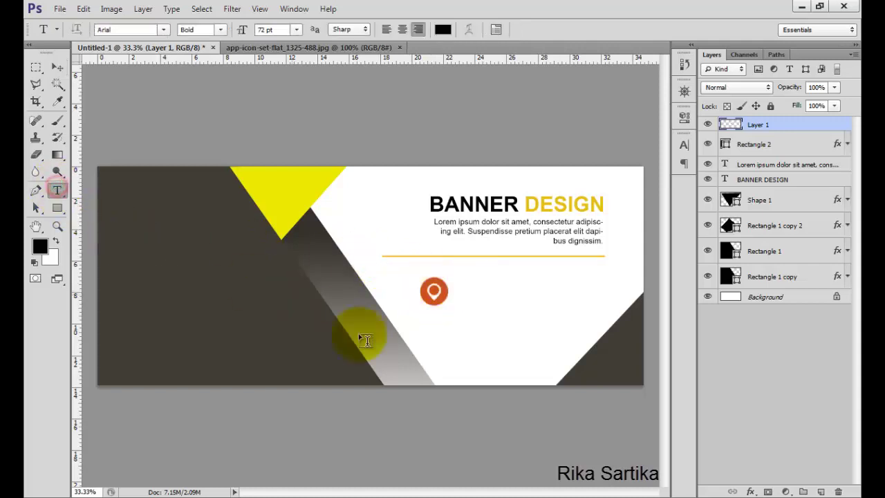
pyautogui.click(415, 330)
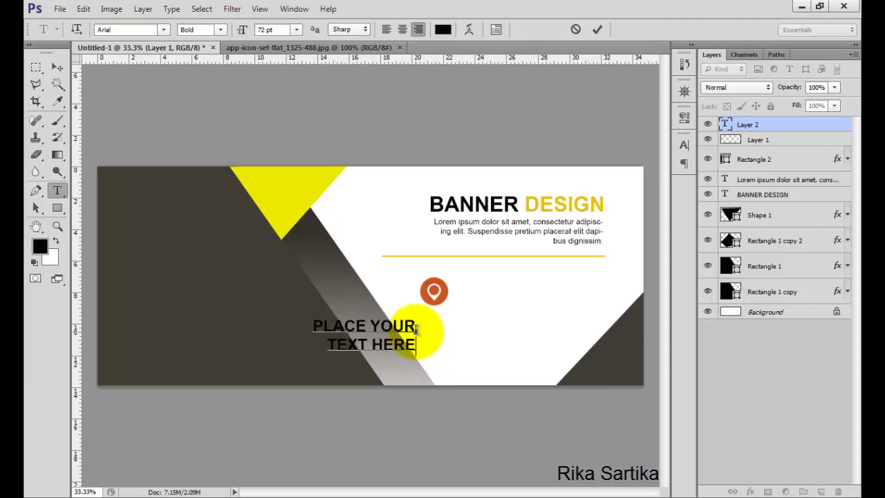
pyautogui.hotkey('ctrl', 's')
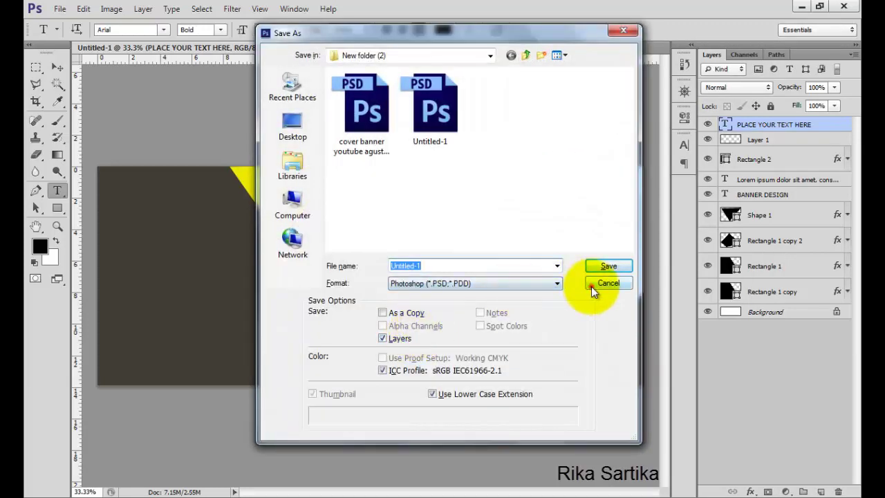
pyautogui.click(592, 282)
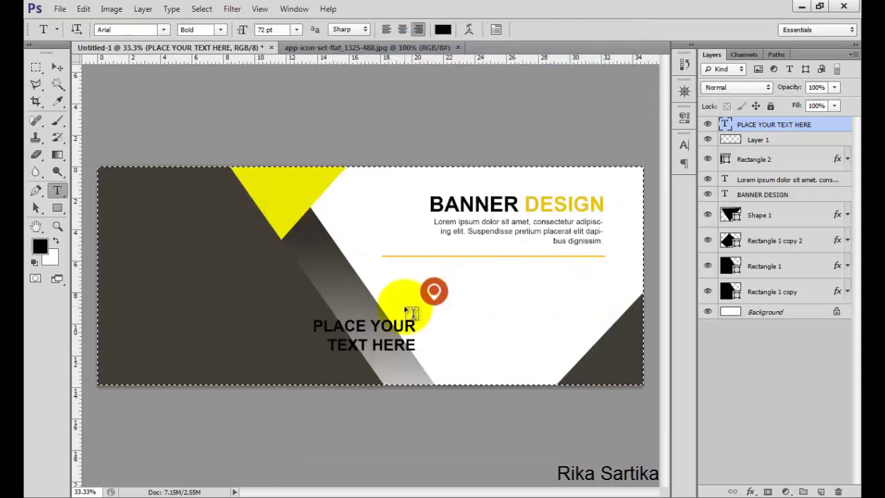
# Step: Center-align the two-line caption at 36 pt and move it directly beneath the pin icon
pyautogui.click(364, 335)
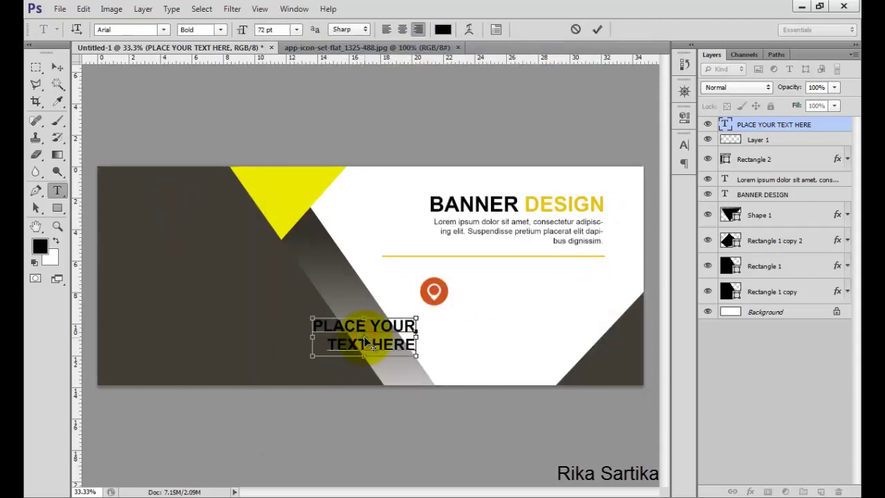
pyautogui.hotkey('ctrl', 'a')
pyautogui.click(401, 29)
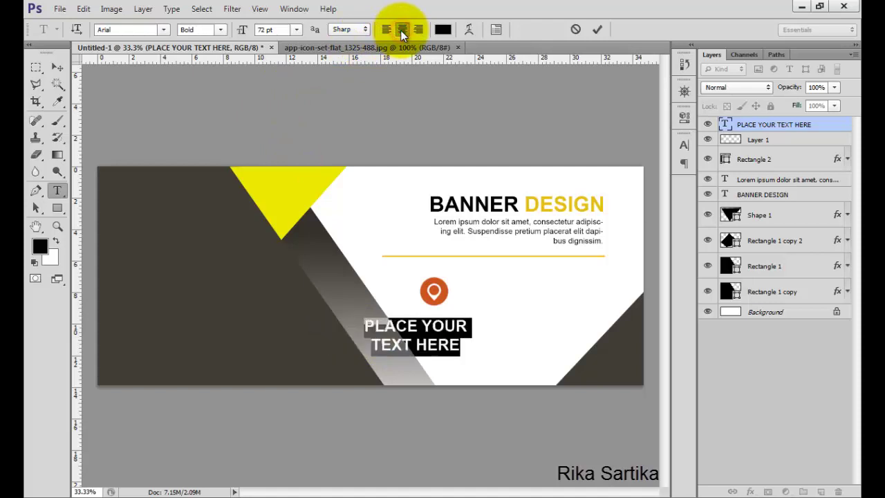
pyautogui.click(299, 32)
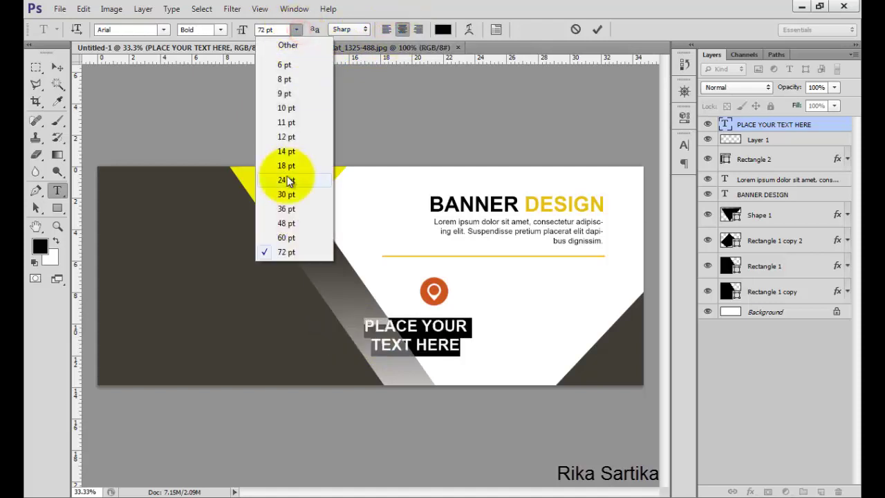
pyautogui.click(289, 212)
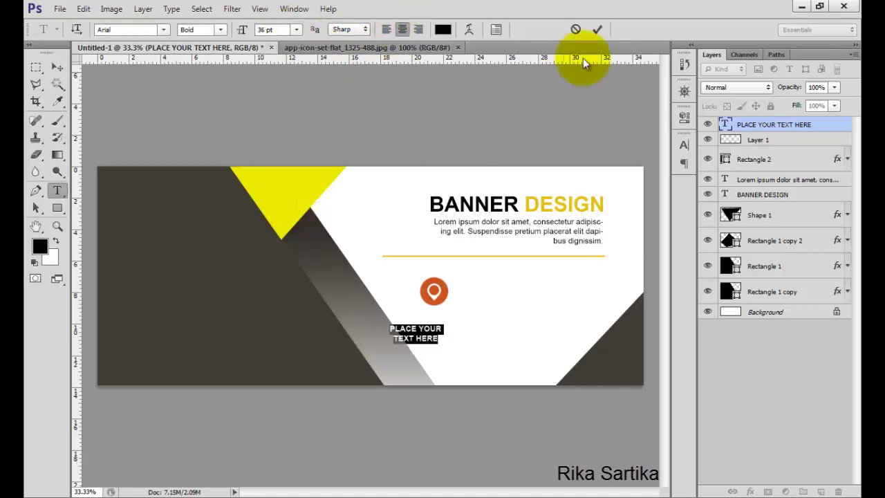
pyautogui.click(597, 31)
pyautogui.click(58, 68)
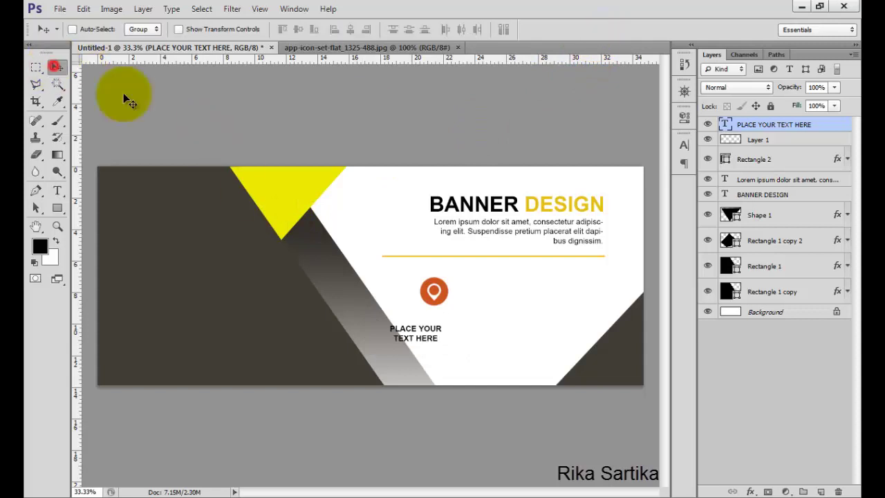
pyautogui.moveTo(411, 338)
pyautogui.mouseDown()
pyautogui.moveTo(432, 320)
pyautogui.moveTo(427, 330)
pyautogui.mouseUp()
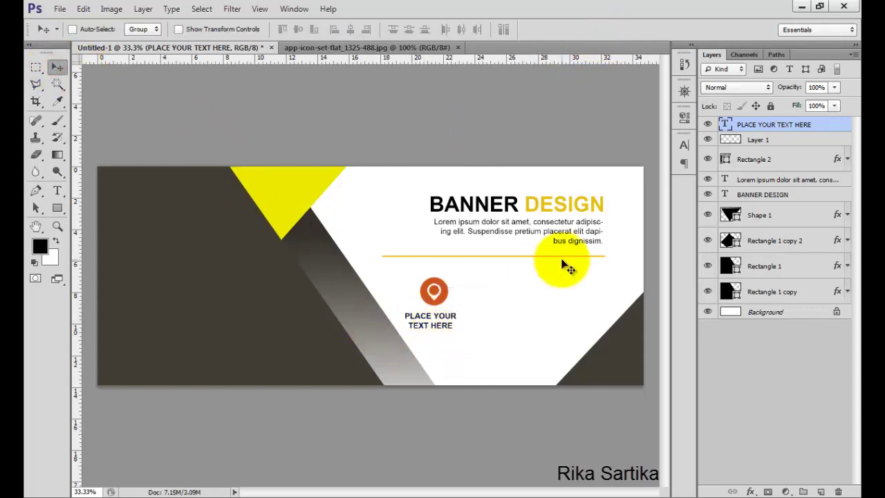
# Step: Align the pin icon and its caption by their horizontal centers and group the two layers
pyautogui.keyDown('shift'); pyautogui.click(771, 141); pyautogui.keyUp('shift')
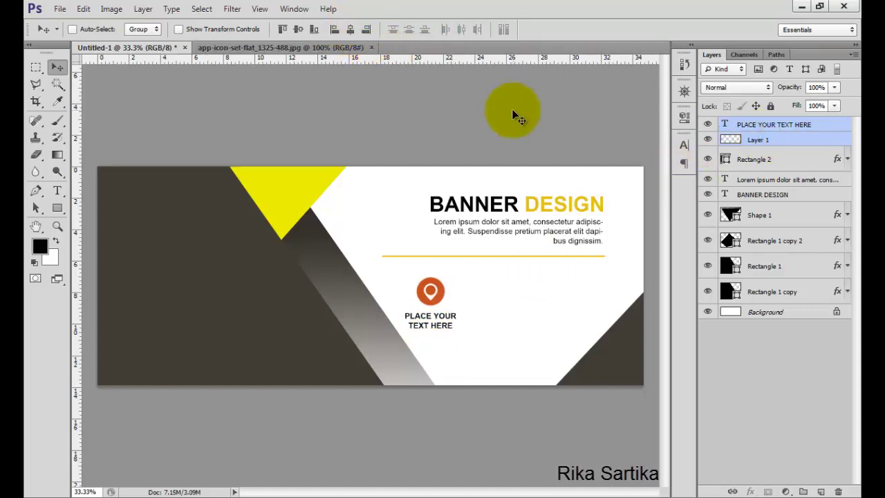
pyautogui.click(143, 8)
pyautogui.click(191, 245)
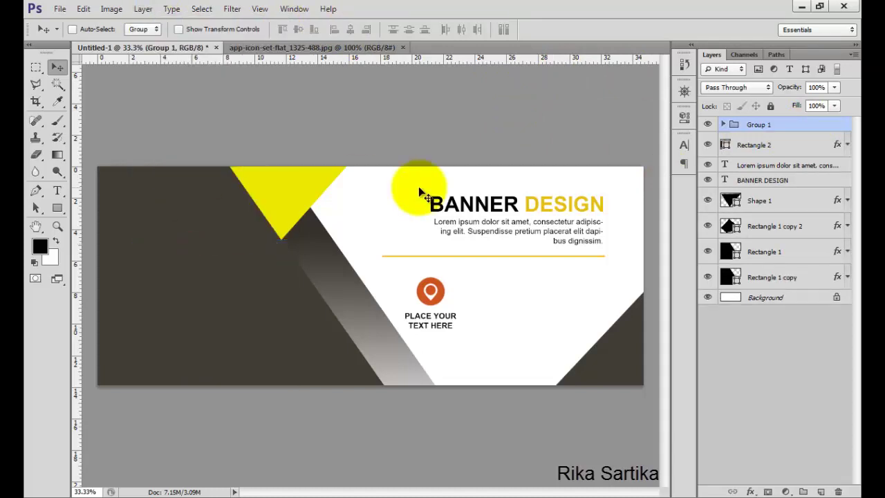
# Step: Duplicate the pin-and-caption group and move the copy to the right of the original at the same height
pyautogui.rightClick(801, 127)
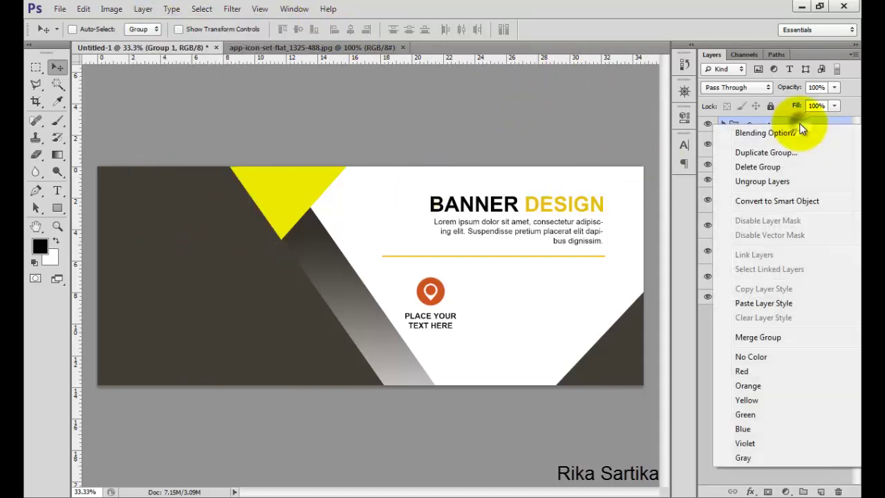
pyautogui.click(777, 152)
pyautogui.click(556, 155)
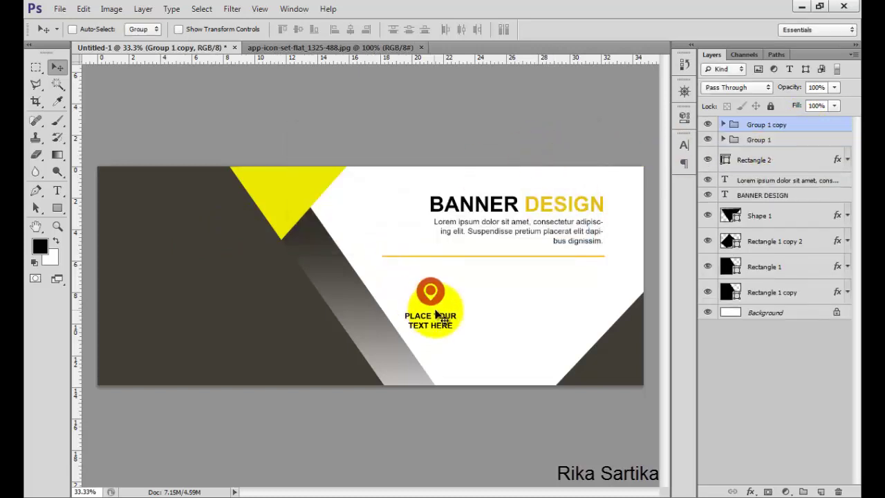
pyautogui.moveTo(437, 299); pyautogui.dragTo(503, 298)
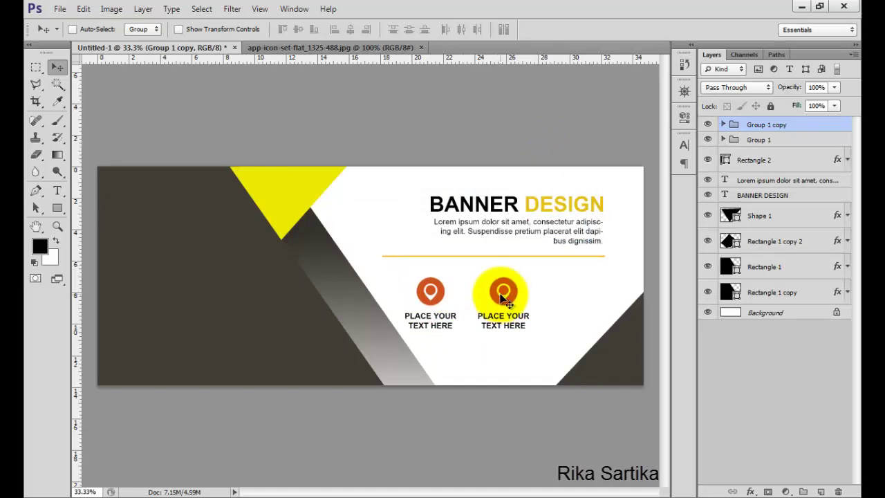
# Step: Hide the pin icon layer inside the duplicated group and select that layer
pyautogui.click(723, 125)
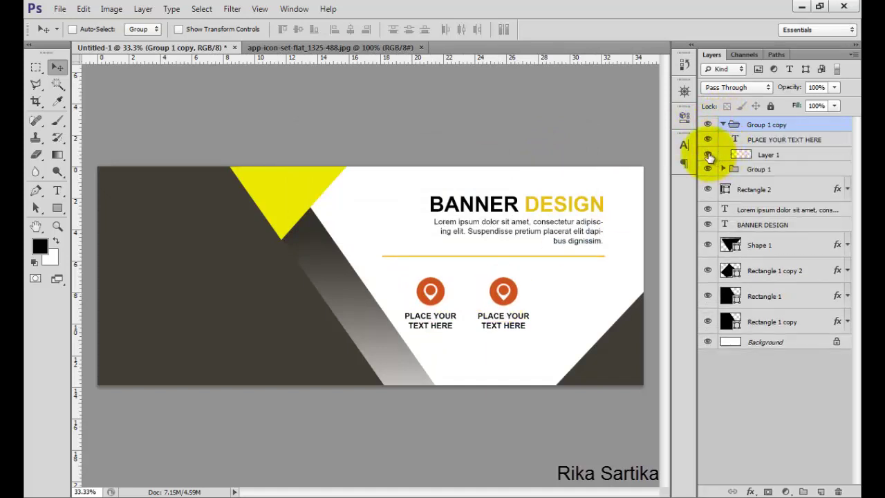
pyautogui.click(707, 155)
pyautogui.click(765, 155)
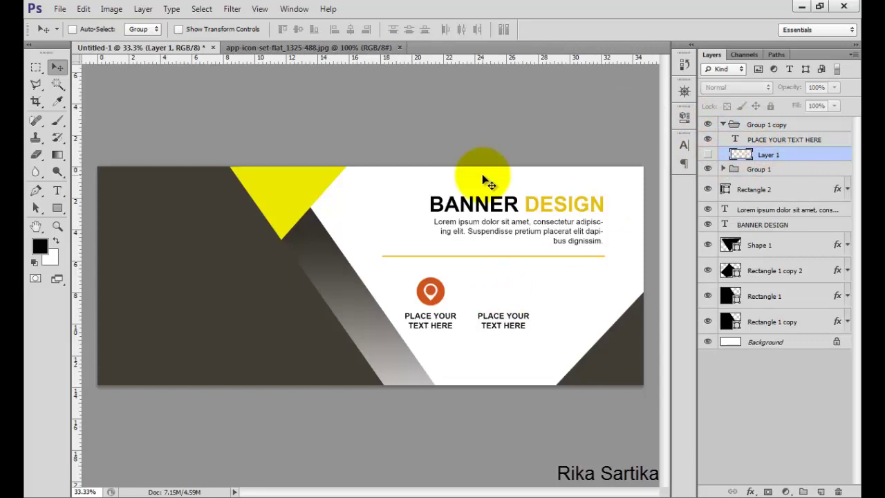
# Step: Copy the teal house icon from app-icon-set-flat_1325-488.jpg and paste it into the banner's duplicated caption group
pyautogui.click(271, 46)
pyautogui.click(33, 67)
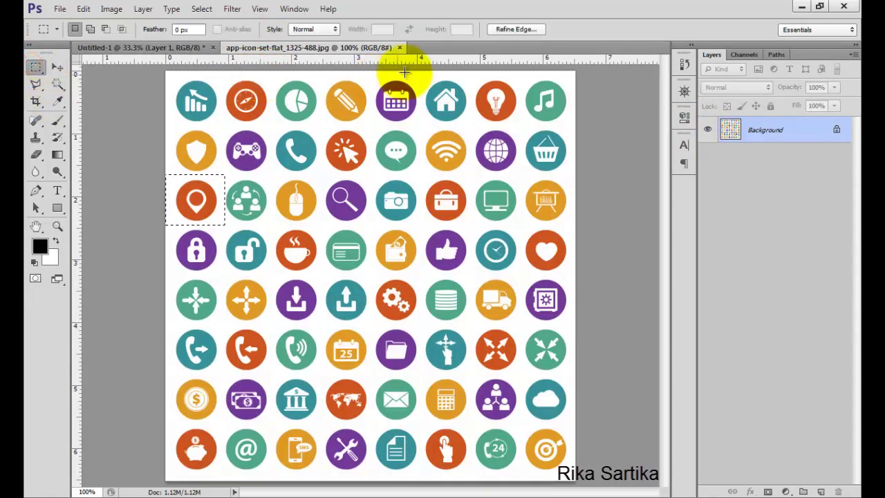
pyautogui.moveTo(426, 70); pyautogui.dragTo(446, 110)
pyautogui.click(446, 115)
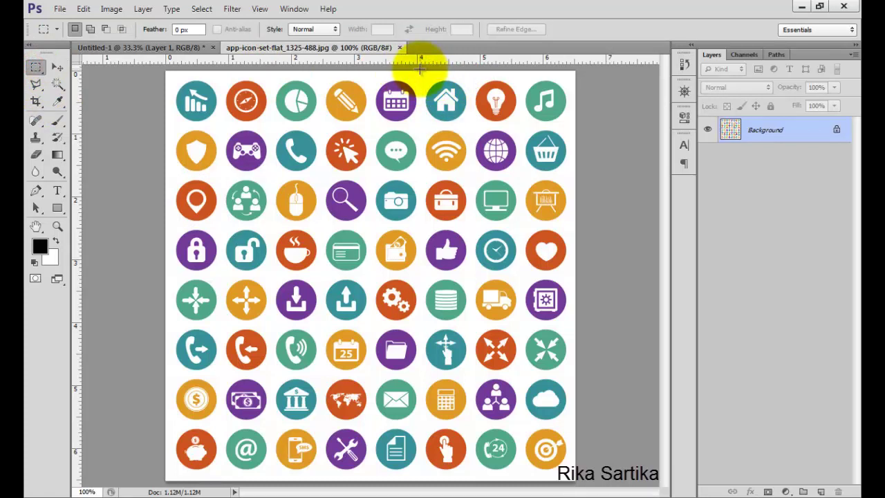
pyautogui.moveTo(419, 70); pyautogui.dragTo(473, 130)
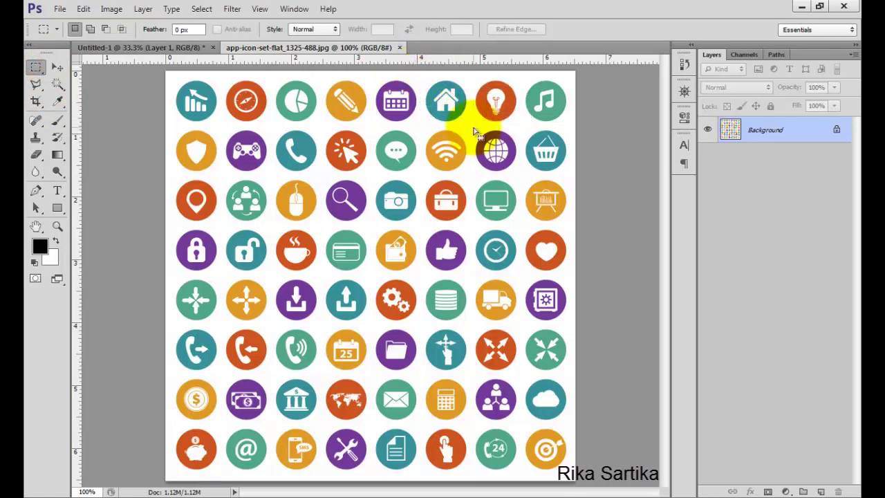
pyautogui.click(149, 47)
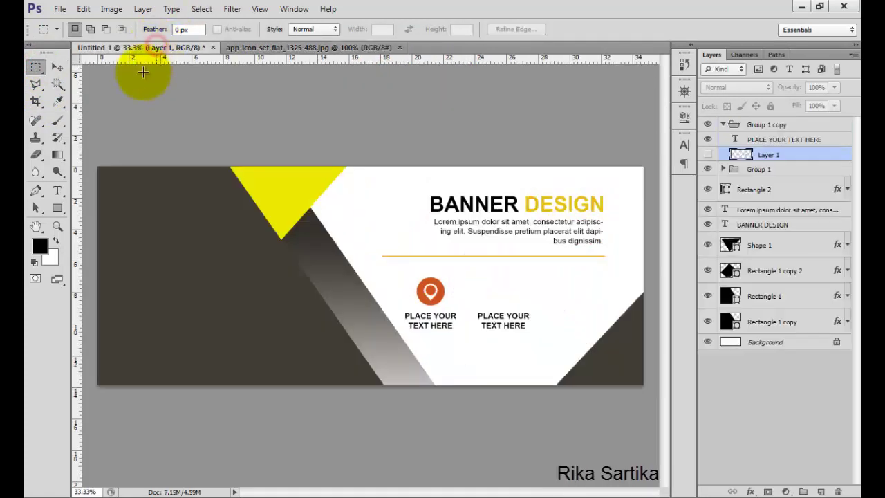
pyautogui.click(83, 8)
pyautogui.click(115, 120)
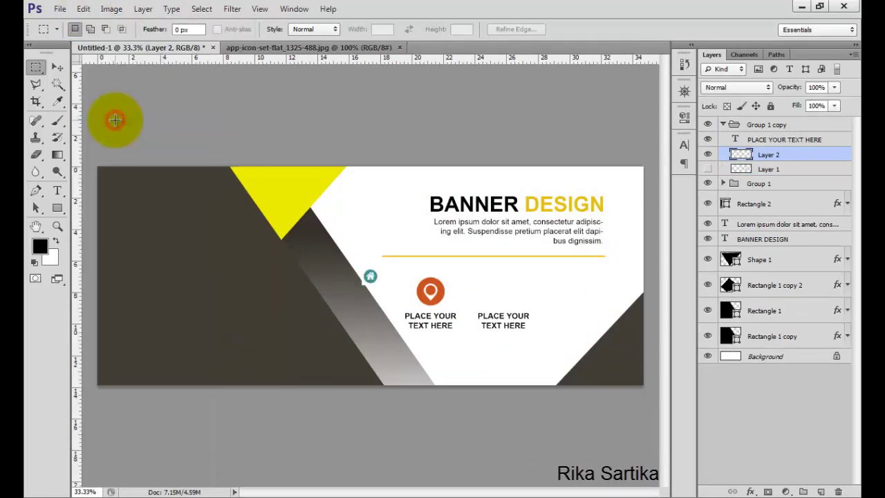
# Step: Move the pasted house icon onto the dark panel and remove the white area around its circle with the Magic Wand
pyautogui.click(57, 67)
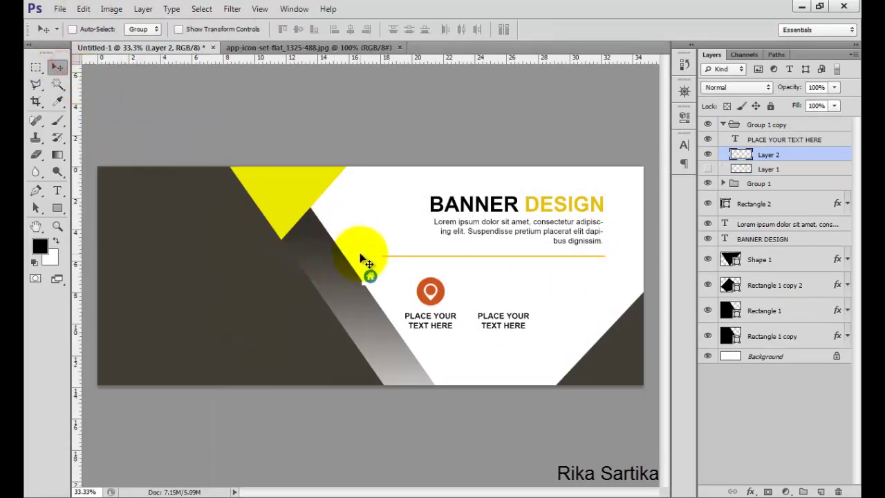
pyautogui.moveTo(372, 278); pyautogui.dragTo(277, 308)
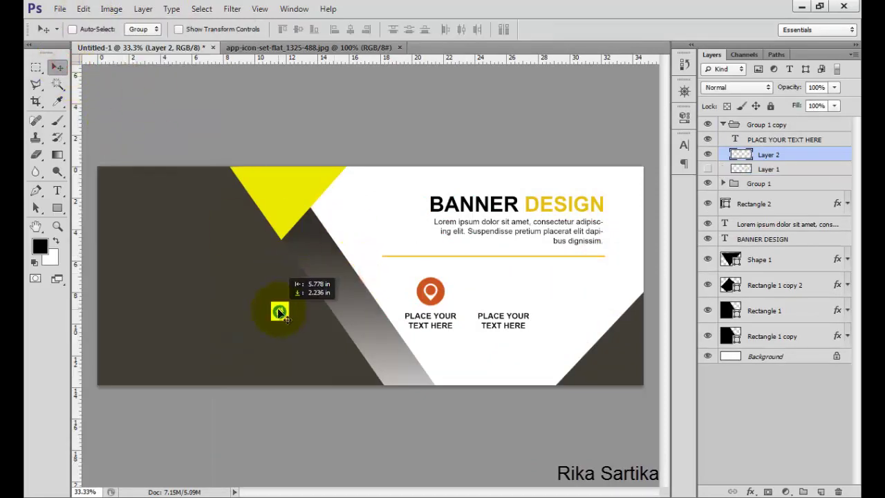
pyautogui.click(57, 83)
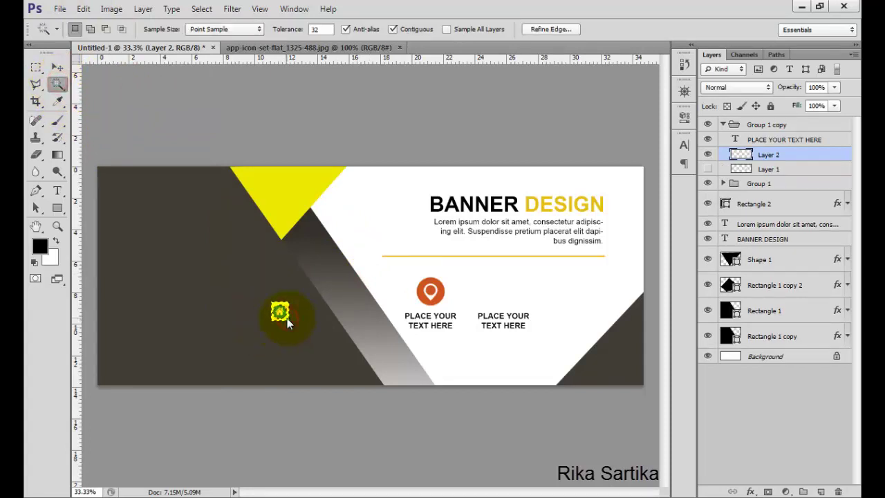
# Step: Scale the house icon on the dark panel up to about 194% in width and height
pyautogui.hotkey('ctrl', 't')
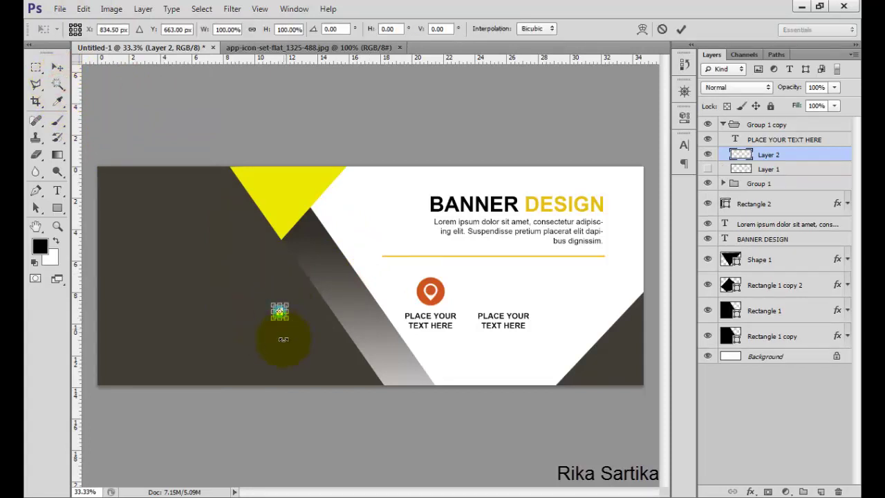
pyautogui.moveTo(287, 303); pyautogui.dragTo(298, 291)
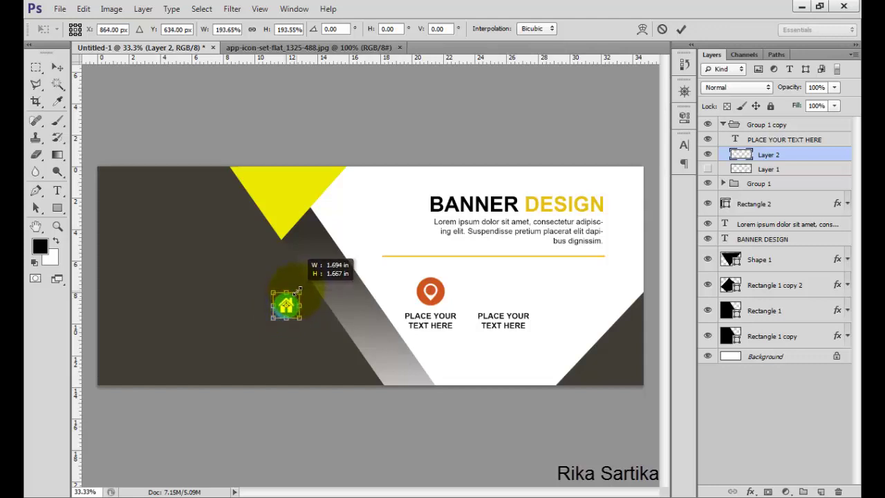
pyautogui.click(681, 29)
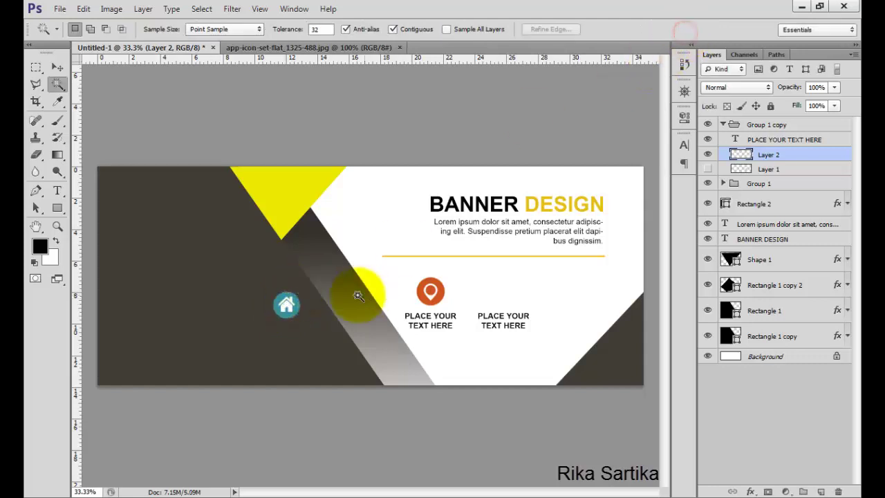
# Step: Move the house icon above the second caption and enlarge it to about 108% to match the pin icon
pyautogui.click(57, 67)
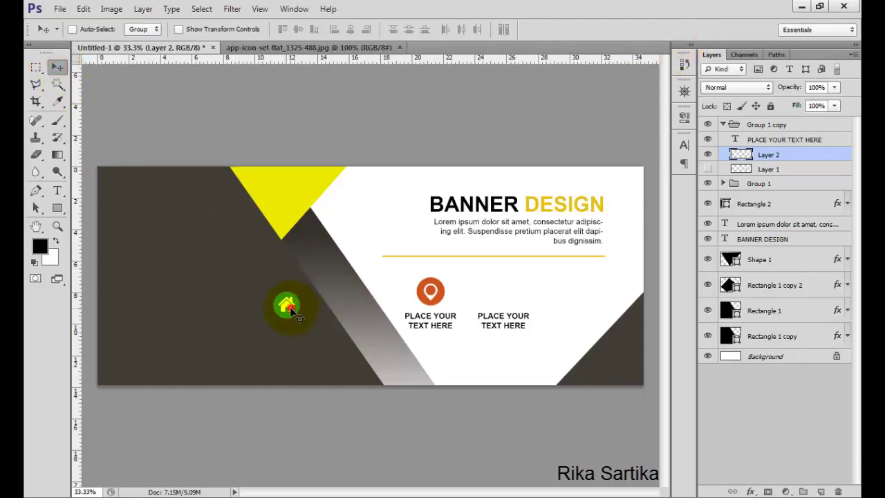
pyautogui.moveTo(289, 307); pyautogui.dragTo(510, 299)
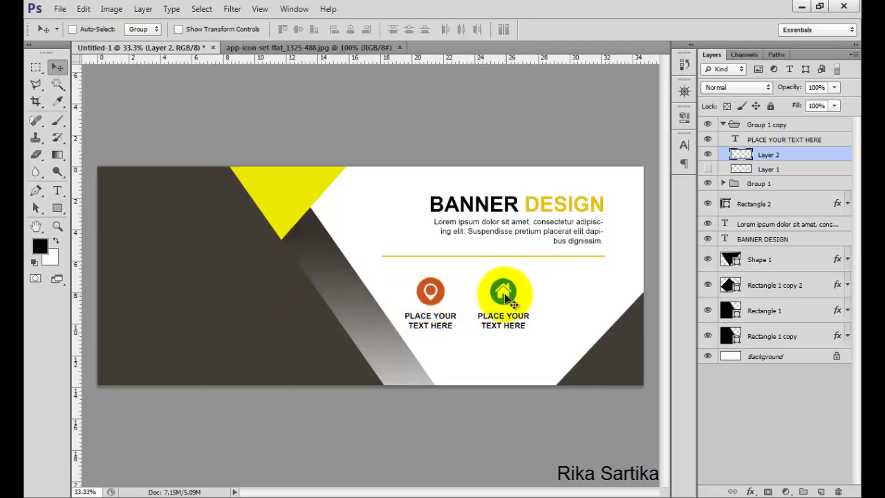
pyautogui.hotkey('ctrl', 't')
pyautogui.moveTo(520, 278); pyautogui.dragTo(518, 273)
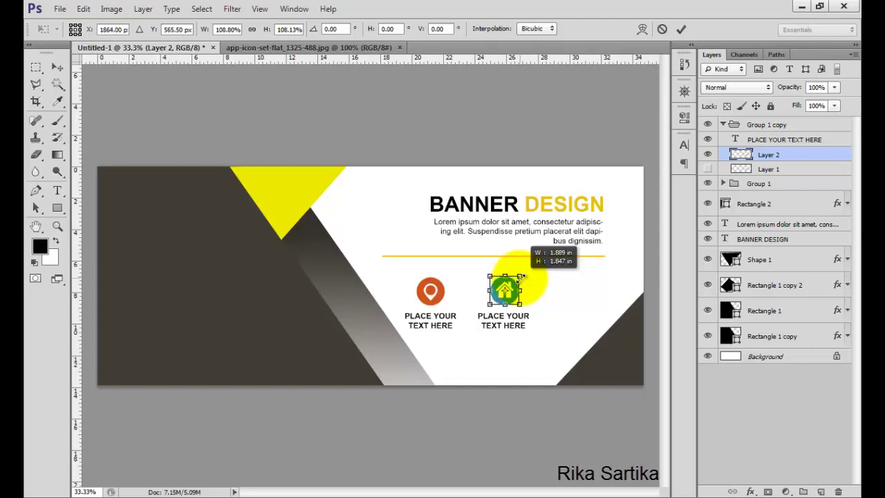
pyautogui.click(679, 31)
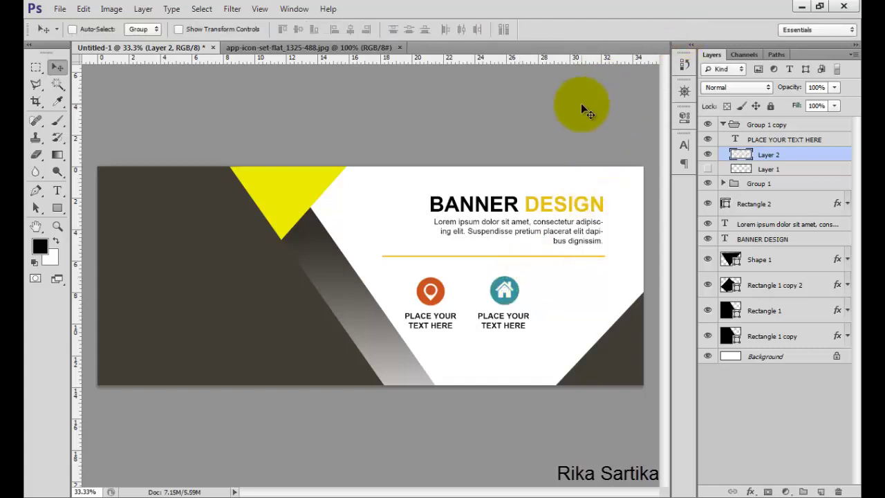
# Step: Duplicate the house-and-caption group and move the copy to the right of the original at the same height
pyautogui.click(722, 124)
pyautogui.rightClick(792, 125)
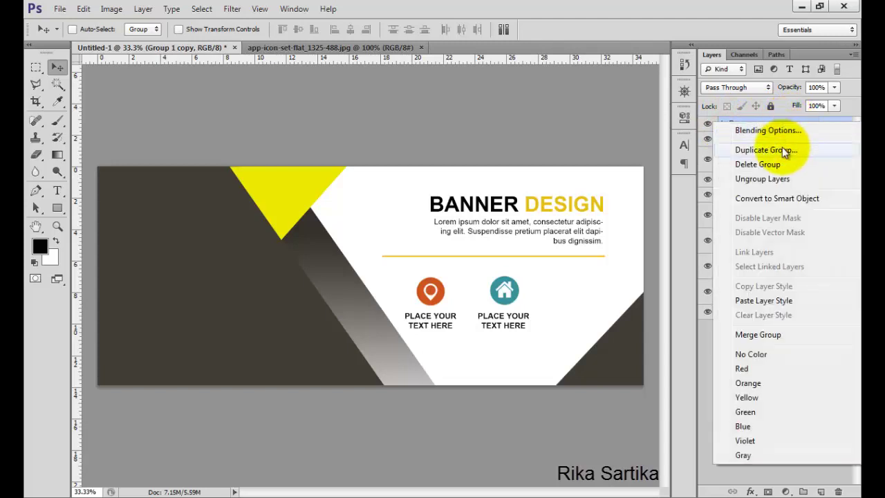
pyautogui.click(782, 148)
pyautogui.click(567, 154)
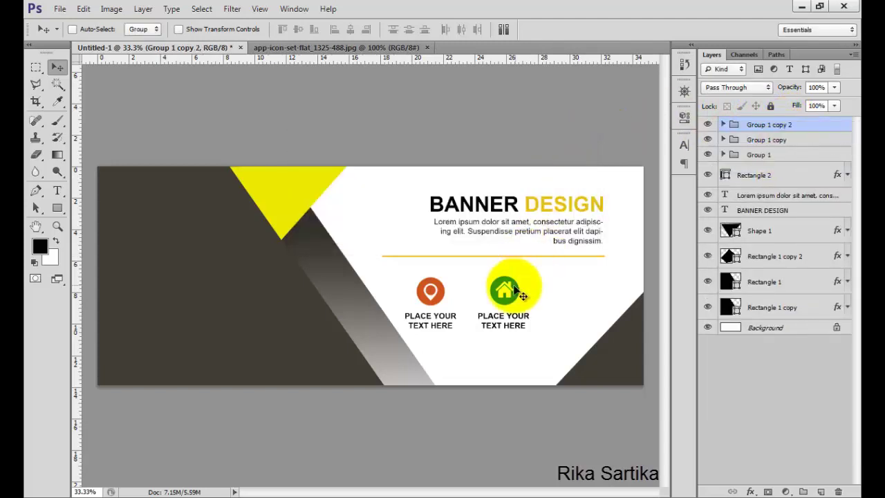
pyautogui.moveTo(516, 288); pyautogui.dragTo(583, 288)
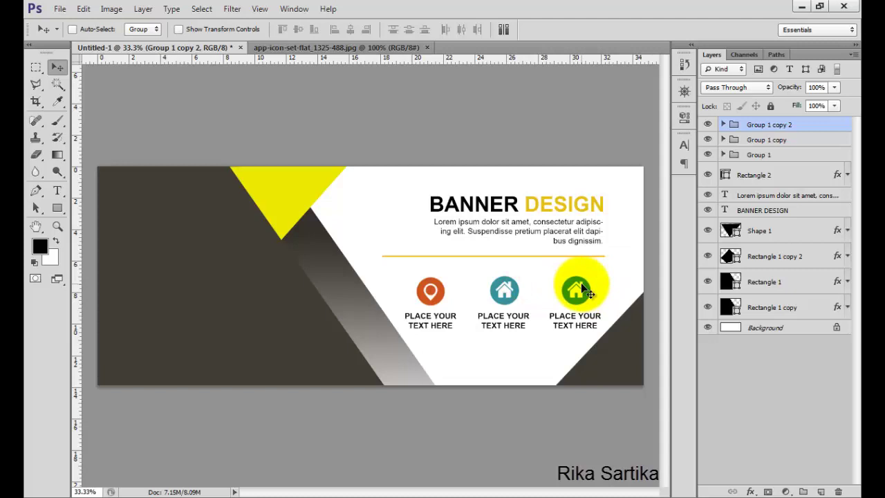
# Step: Expand the third captioned group and hide its house icon layer, keeping that layer selected
pyautogui.click(722, 124)
pyautogui.click(723, 154)
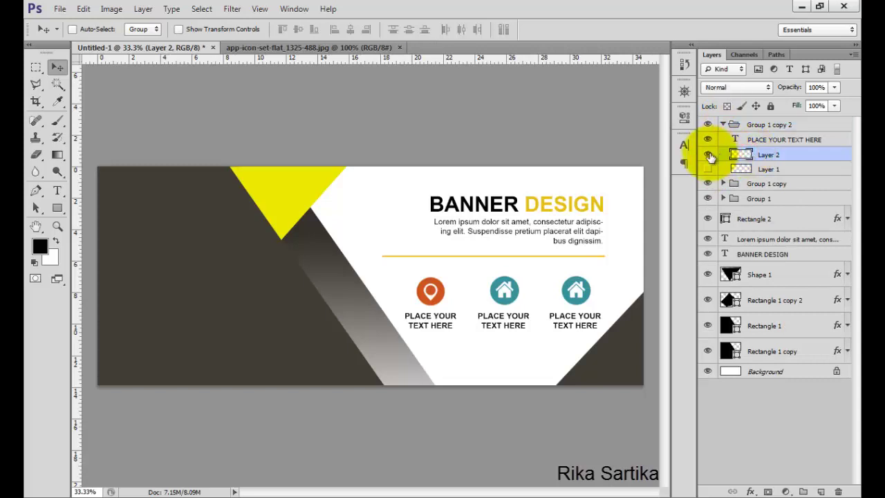
pyautogui.click(708, 155)
# Step: Copy the orange Wi-Fi icon from the icon set image and paste it into the banner's third captioned group
pyautogui.click(321, 50)
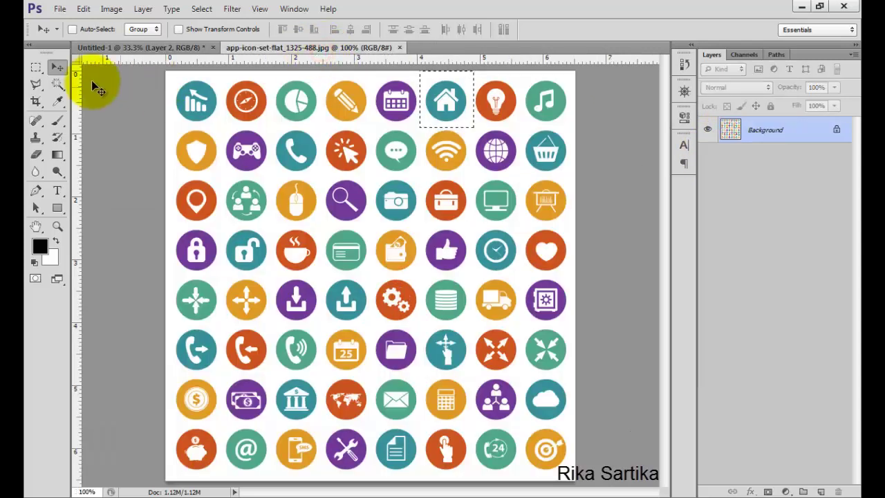
pyautogui.click(38, 67)
pyautogui.click(208, 158)
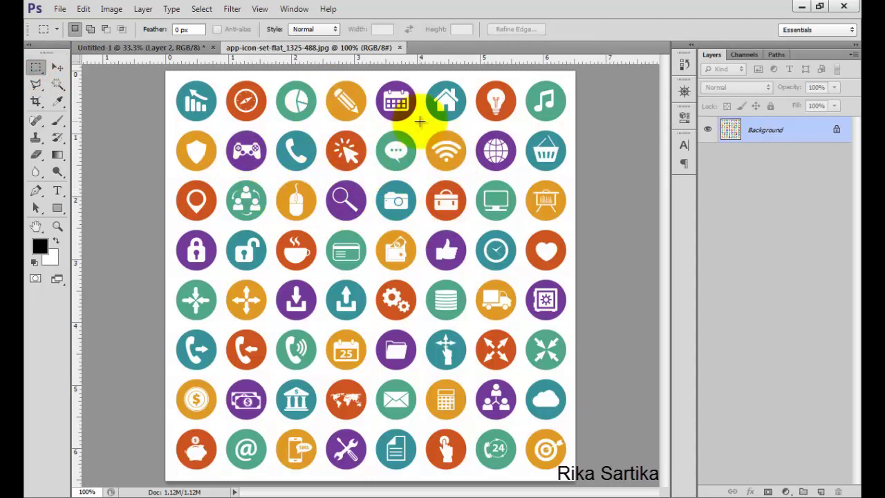
pyautogui.moveTo(419, 125); pyautogui.dragTo(474, 175)
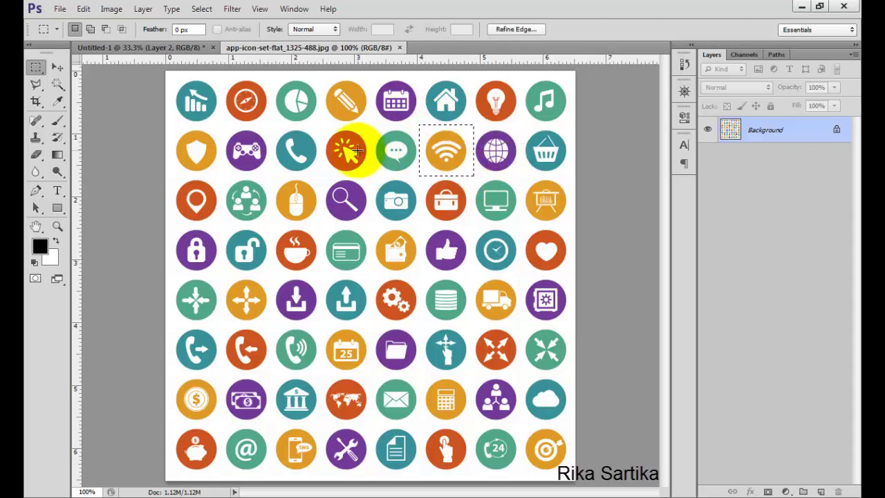
pyautogui.click(83, 9)
pyautogui.click(107, 97)
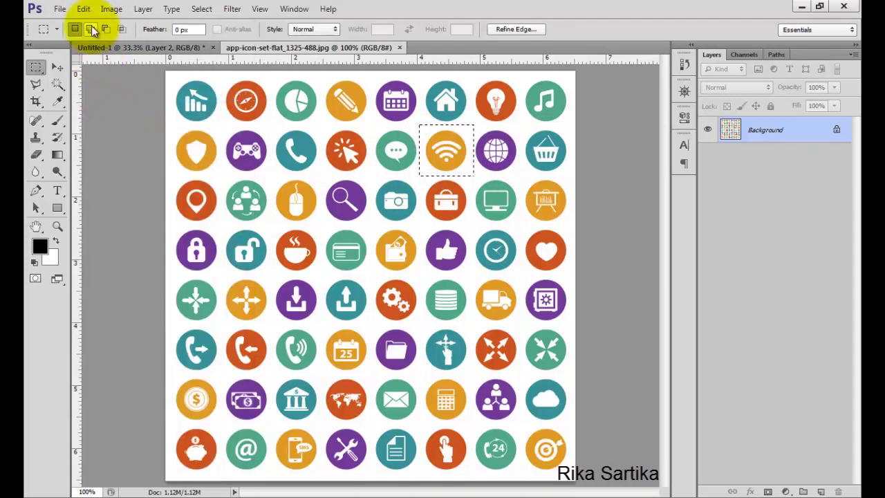
pyautogui.click(106, 44)
pyautogui.click(86, 9)
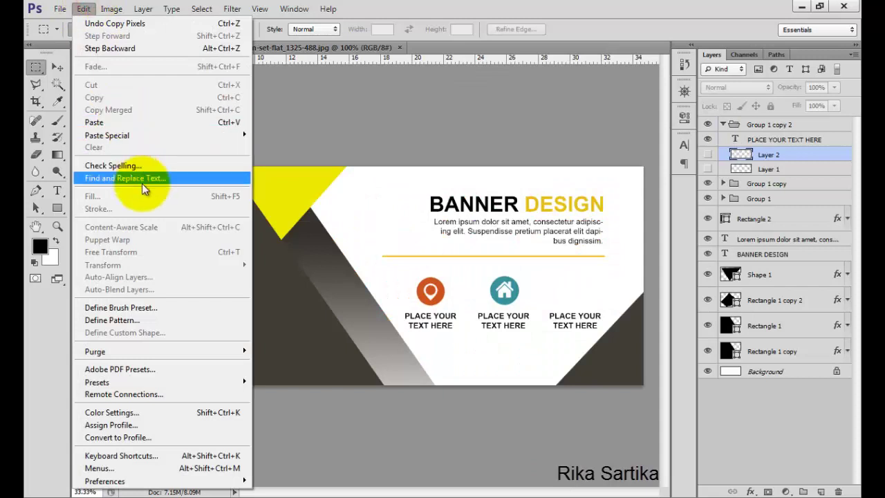
pyautogui.click(145, 123)
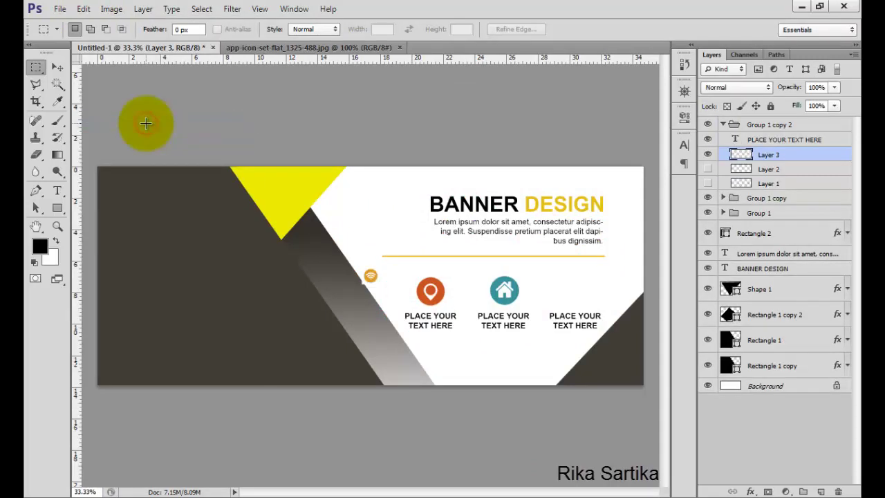
# Step: Move the pasted Wi-Fi icon onto the dark panel and remove its white surroundings with the Magic Wand
pyautogui.click(61, 71)
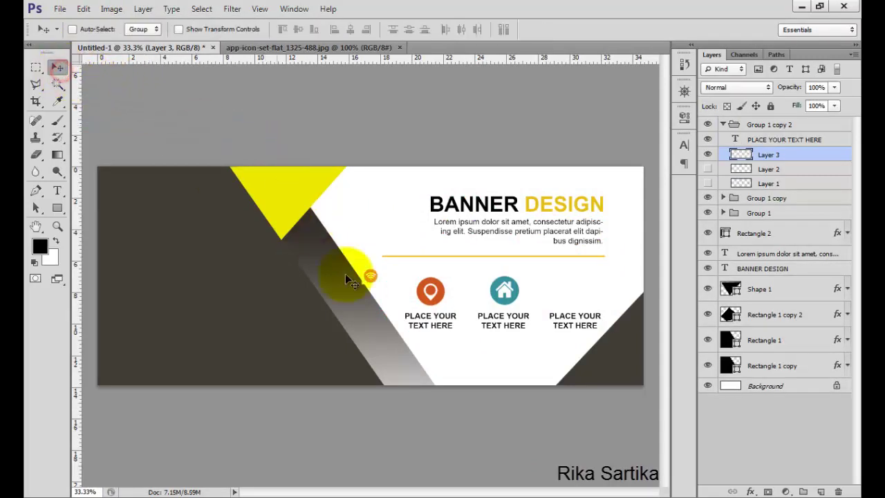
pyautogui.moveTo(369, 276); pyautogui.dragTo(269, 310)
pyautogui.click(58, 84)
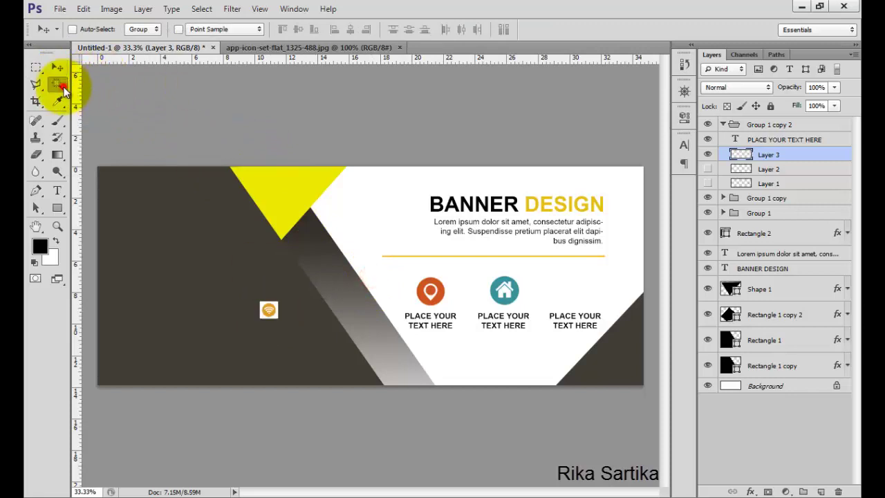
pyautogui.click(265, 307)
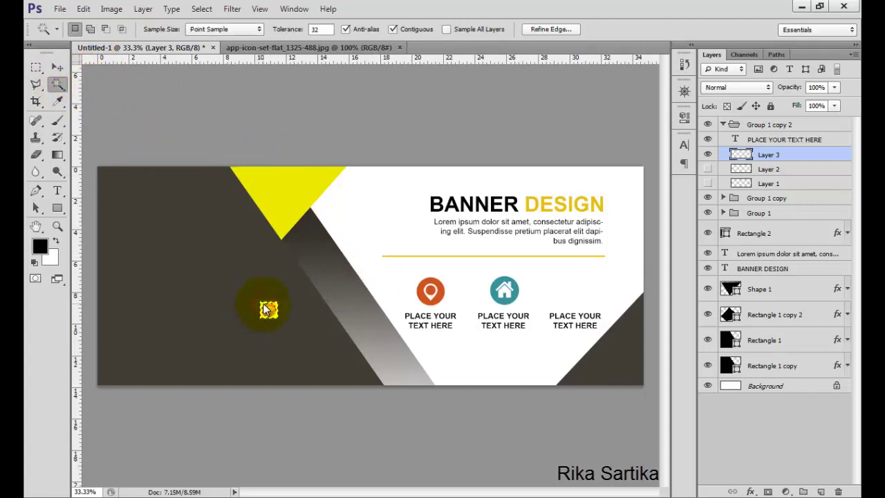
# Step: Enlarge the Wi-Fi icon on the dark panel to roughly the size of the house icon
pyautogui.hotkey('ctrl', 't')
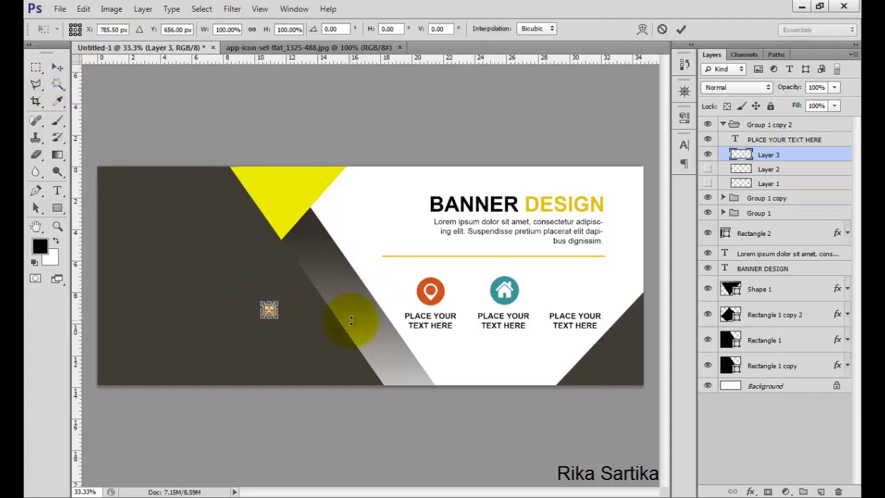
pyautogui.moveTo(278, 299)
pyautogui.mouseDown()
pyautogui.moveTo(299, 275)
pyautogui.moveTo(286, 284)
pyautogui.mouseUp()
pyautogui.click(685, 31)
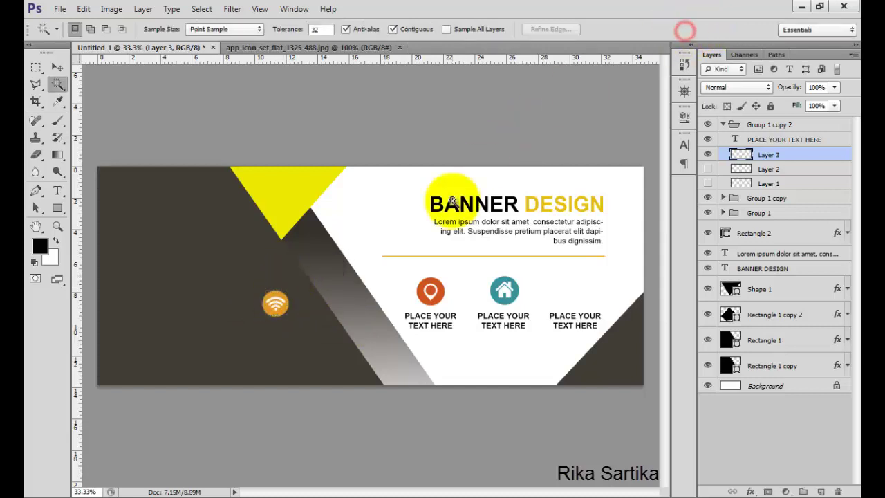
# Step: Move the Wi-Fi icon above the third caption and adjust its size to match the neighbouring icons
pyautogui.click(57, 68)
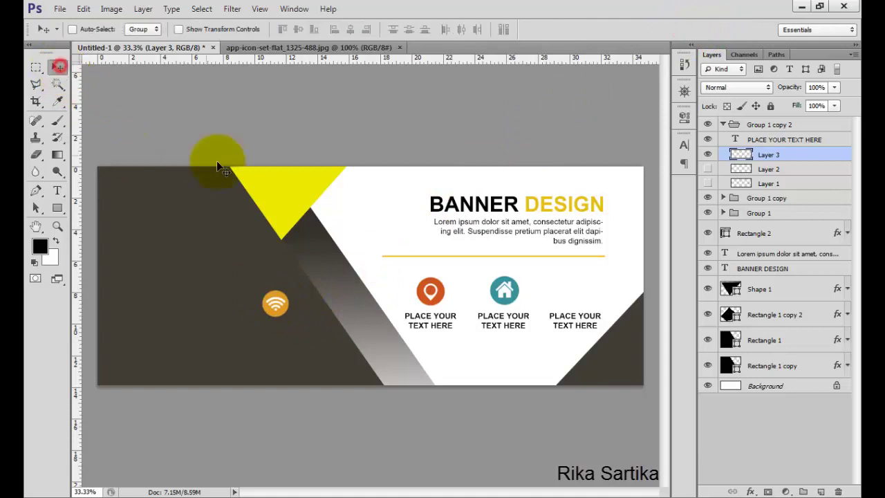
pyautogui.moveTo(277, 309); pyautogui.dragTo(578, 290)
pyautogui.hotkey('ctrl', 't')
pyautogui.click(681, 29)
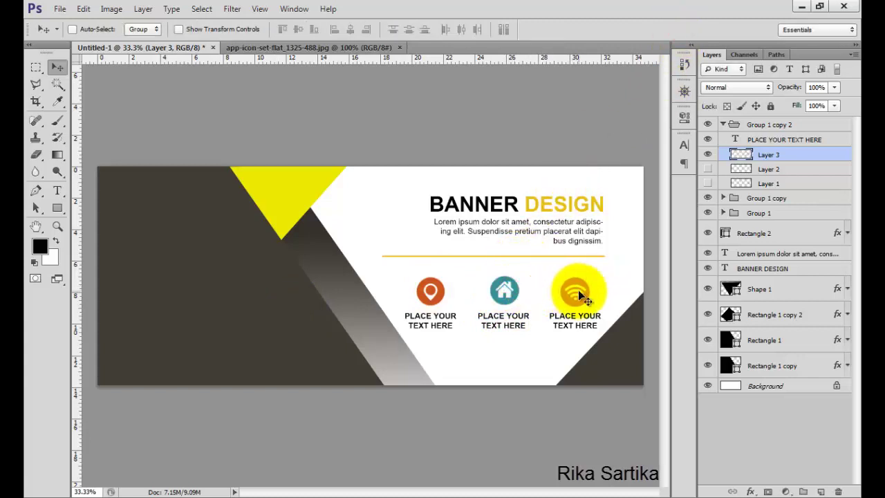
# Step: Draw a black vertical line 5 px wide and about 257 px tall between the pin and house columns, and nudge it slightly upward
pyautogui.moveTo(58, 207); pyautogui.dragTo(114, 255)
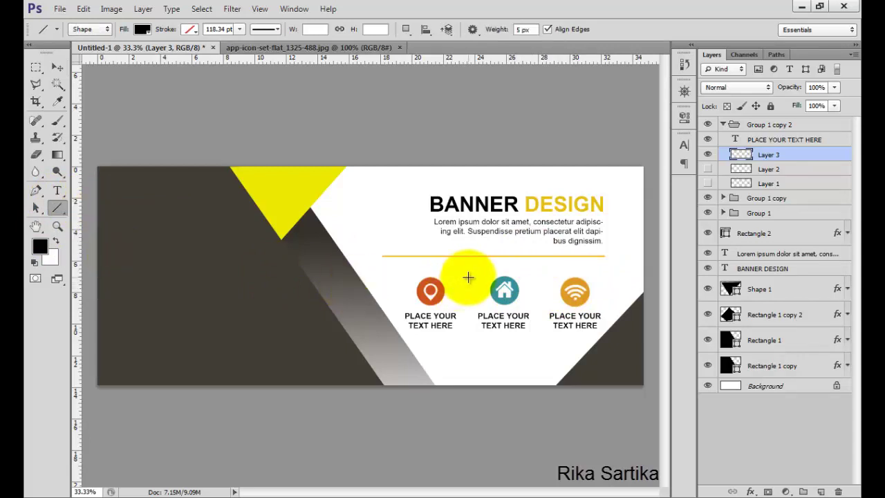
pyautogui.moveTo(465, 277); pyautogui.dragTo(465, 332)
pyautogui.click(37, 67)
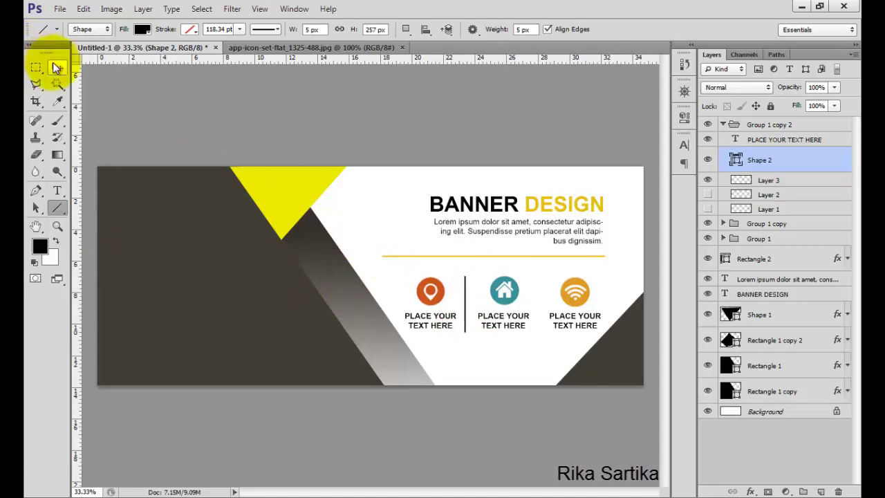
pyautogui.click(57, 67)
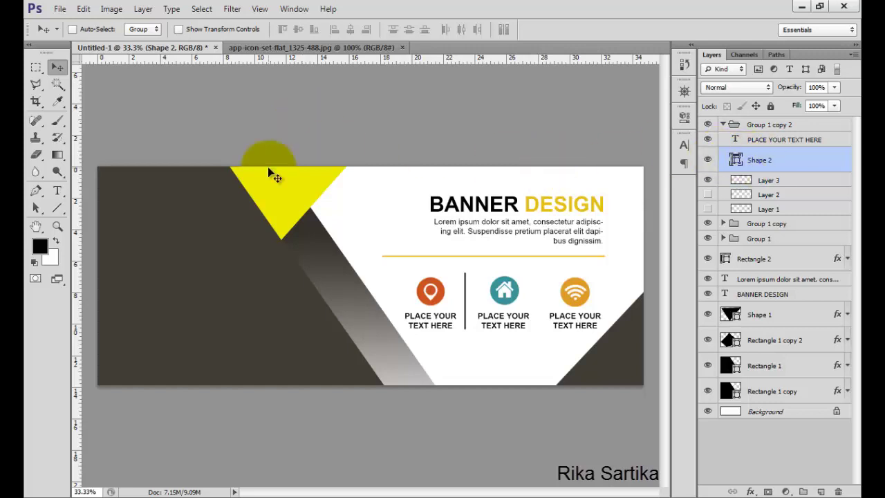
# Step: Change the fill of the vertical line between the pin and house columns from black to gray
pyautogui.click(56, 207)
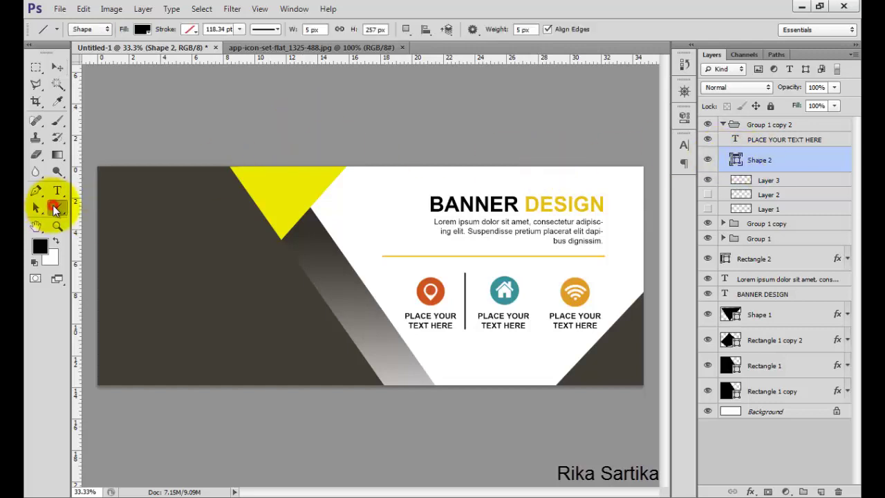
pyautogui.click(141, 29)
pyautogui.click(184, 104)
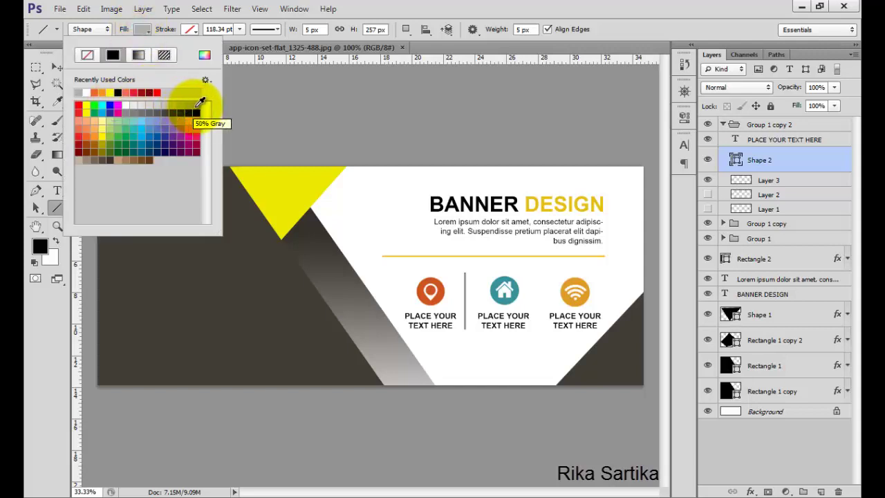
# Step: Duplicate the gray vertical line and place the copy midway between the house and Wi-Fi columns
pyautogui.click(57, 67)
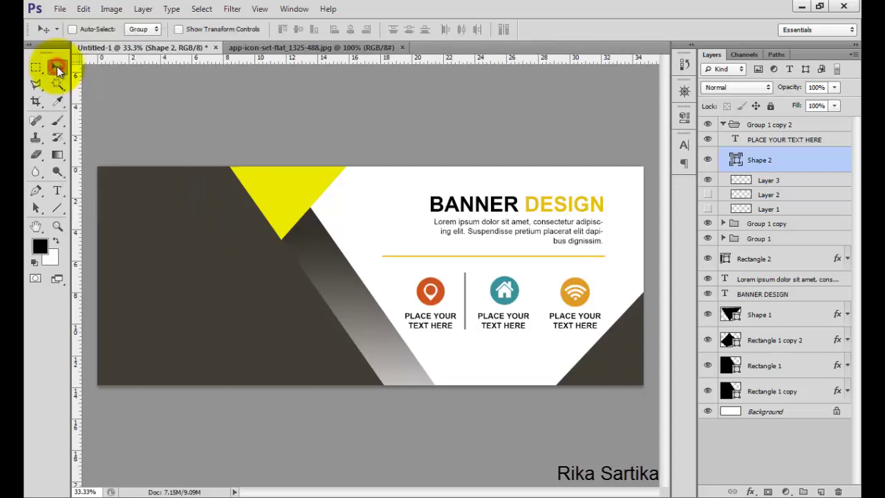
pyautogui.hotkey('ctrl', 'j')
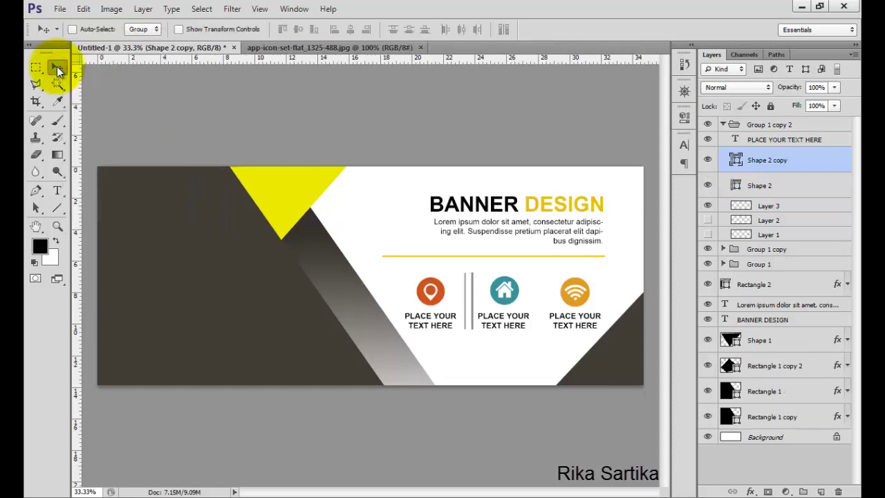
pyautogui.moveTo(452, 291); pyautogui.dragTo(540, 299)
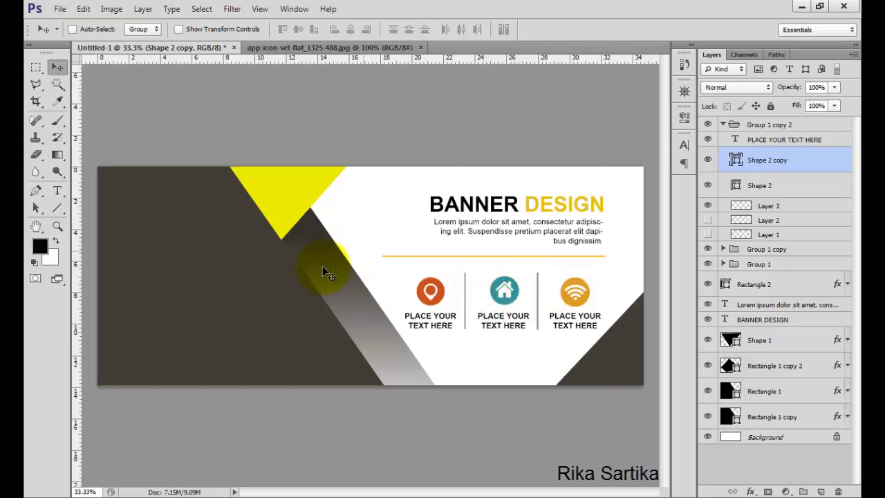
pyautogui.click(58, 191)
pyautogui.click(442, 352)
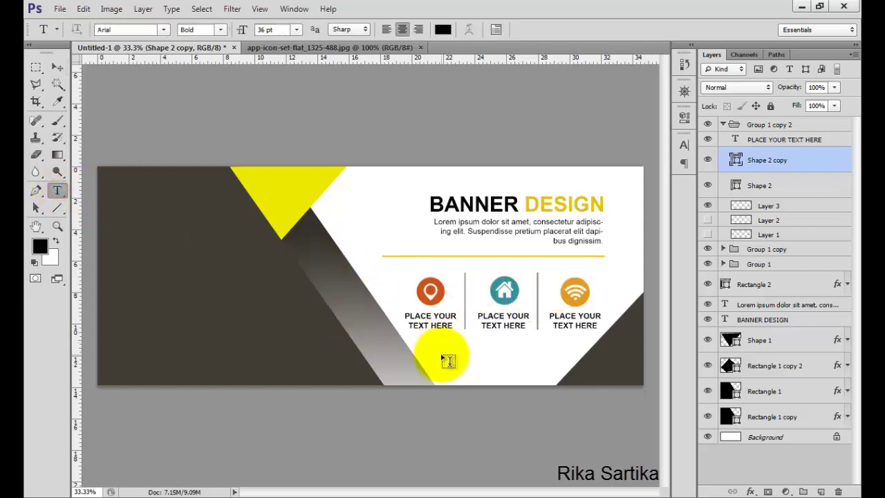
pyautogui.write('www')
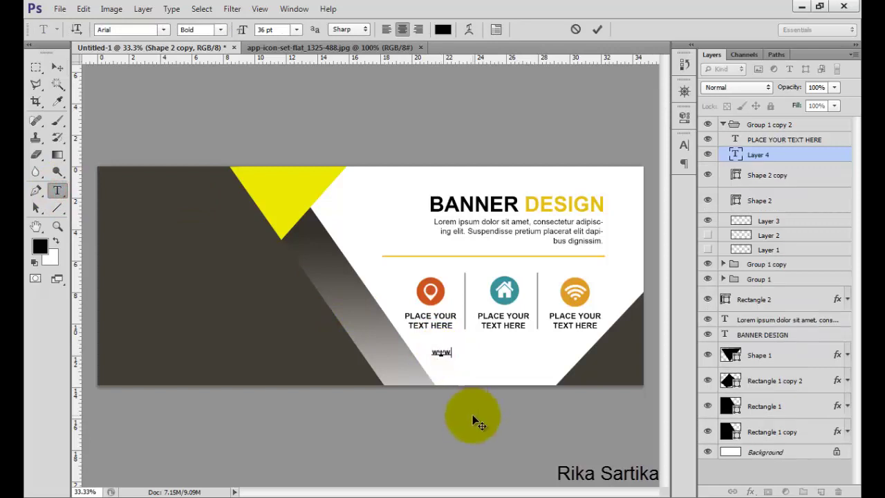
pyautogui.write('.rika-studio.com')
# Step: Format the whole web address in Arial Italic at 60 pt and commit the text
pyautogui.hotkey('ctrl', 'a')
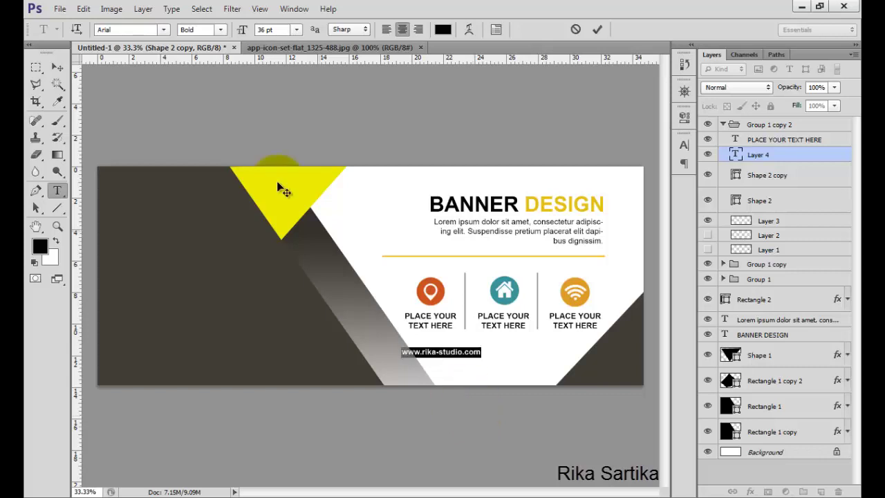
pyautogui.click(220, 29)
pyautogui.click(214, 60)
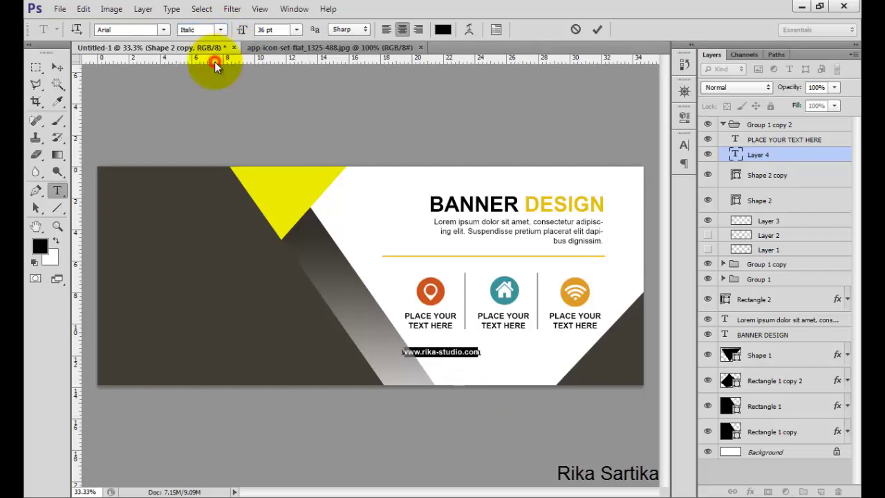
pyautogui.click(298, 29)
pyautogui.click(290, 235)
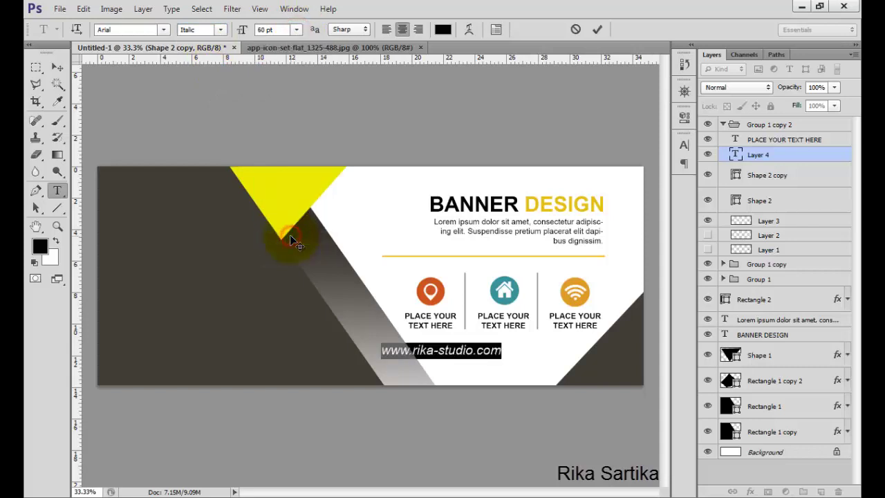
pyautogui.click(598, 29)
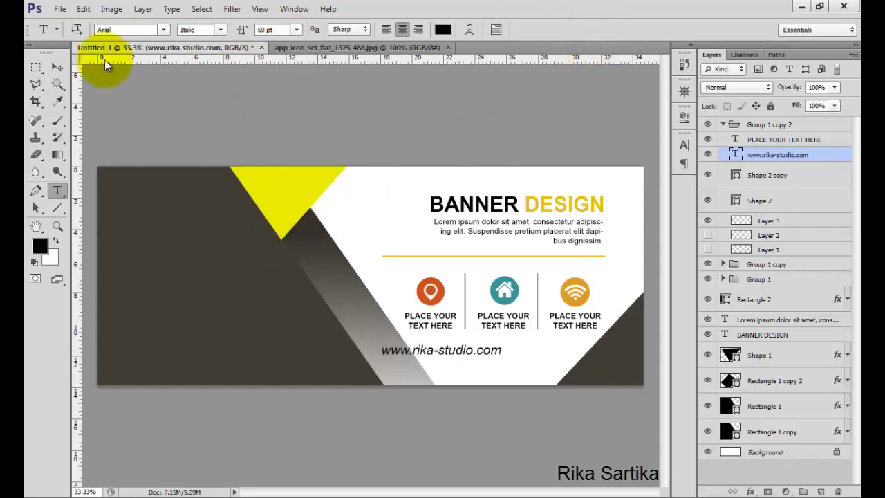
# Step: Move the web address below the middle caption and scale it down slightly
pyautogui.click(58, 67)
pyautogui.moveTo(448, 355); pyautogui.dragTo(504, 366)
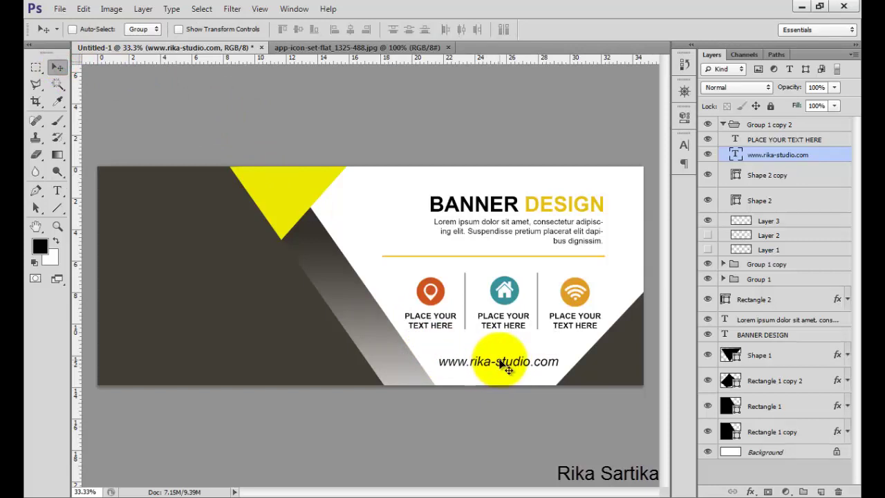
# Step: Add an Inner Shadow to the yellow triangle on the Shape 1 layer, with Use Global Light off and a 33 px distance
pyautogui.click(722, 354)
pyautogui.click(708, 355)
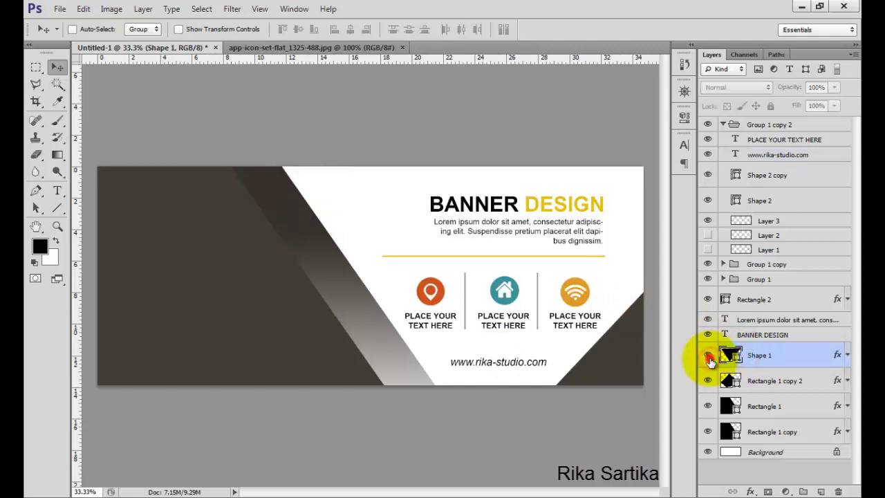
pyautogui.click(708, 355)
pyautogui.doubleClick(828, 354)
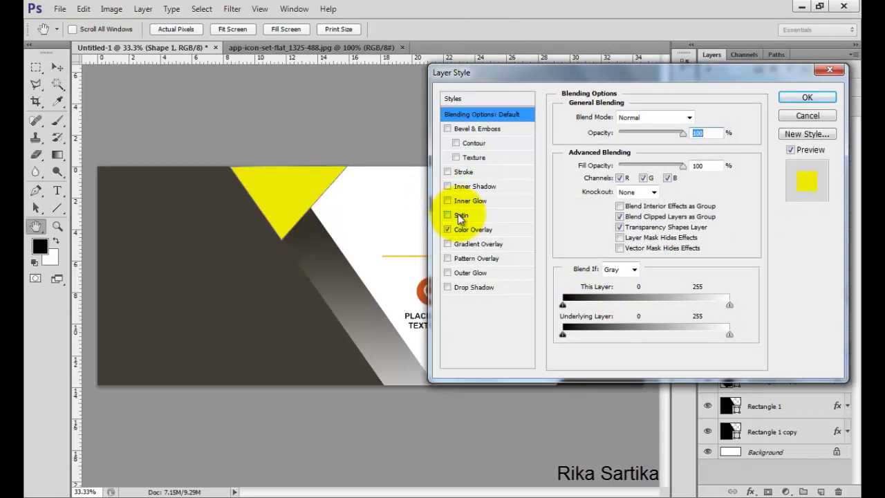
pyautogui.click(465, 186)
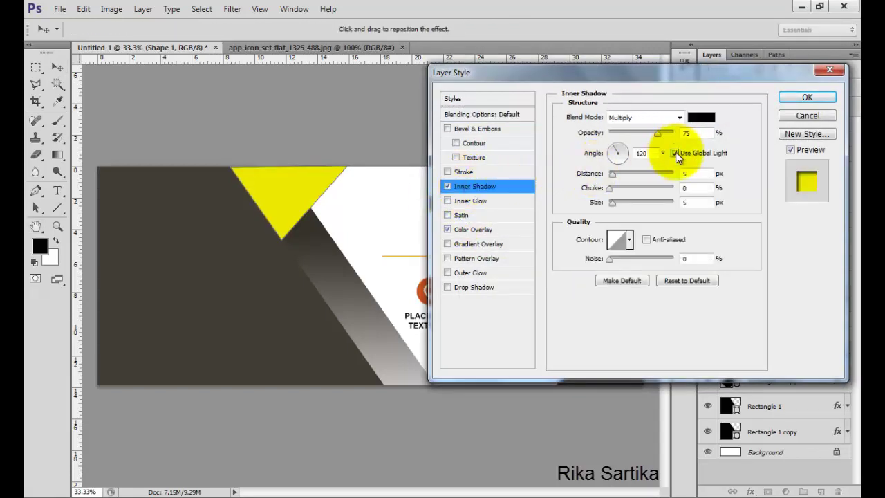
pyautogui.moveTo(614, 177); pyautogui.dragTo(630, 198)
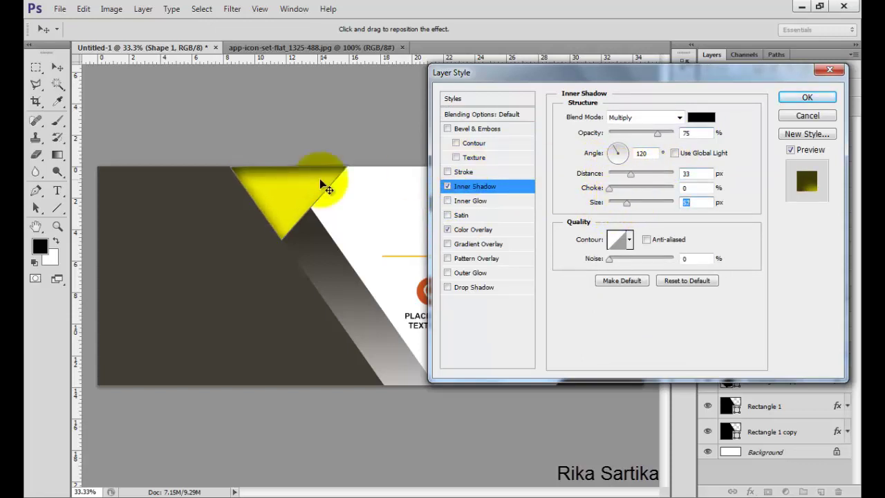
# Step: Adjust the triangle's inner shadow to an angle of -166°, a distance of 31 px and a size of 62 px
pyautogui.moveTo(321, 179); pyautogui.dragTo(423, 174)
pyautogui.moveTo(626, 205); pyautogui.dragTo(627, 205)
pyautogui.moveTo(645, 174)
pyautogui.mouseDown()
pyautogui.moveTo(618, 174)
pyautogui.moveTo(685, 174)
pyautogui.moveTo(645, 181)
pyautogui.moveTo(629, 171)
pyautogui.mouseUp()
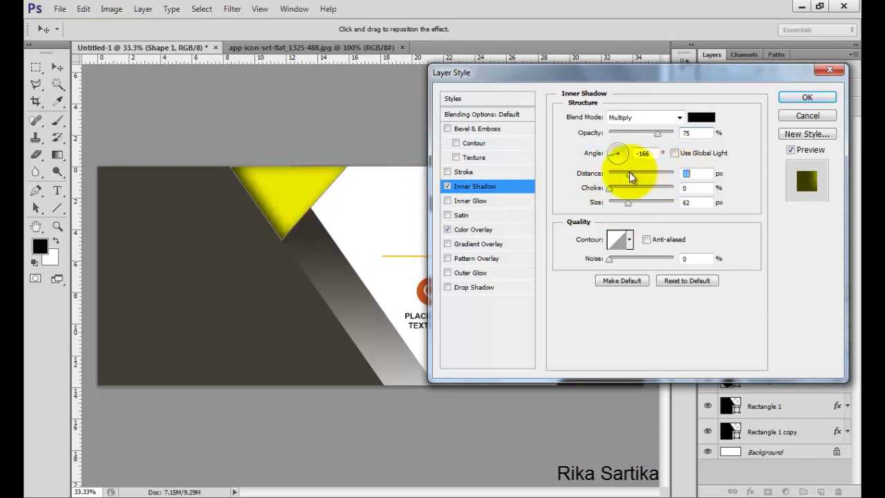
# Step: Refine the triangle's inner shadow to a -154° angle and 25 px distance, lower its opacity and apply the style
pyautogui.moveTo(309, 191)
pyautogui.mouseDown()
pyautogui.moveTo(305, 180)
pyautogui.moveTo(308, 187)
pyautogui.mouseUp()
pyautogui.moveTo(633, 181); pyautogui.dragTo(601, 201)
pyautogui.moveTo(283, 187); pyautogui.dragTo(290, 189)
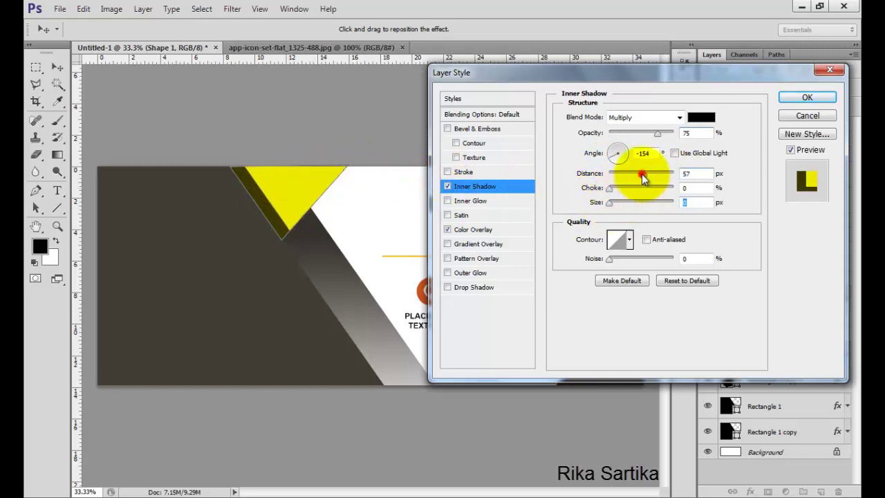
pyautogui.moveTo(644, 173); pyautogui.dragTo(616, 203)
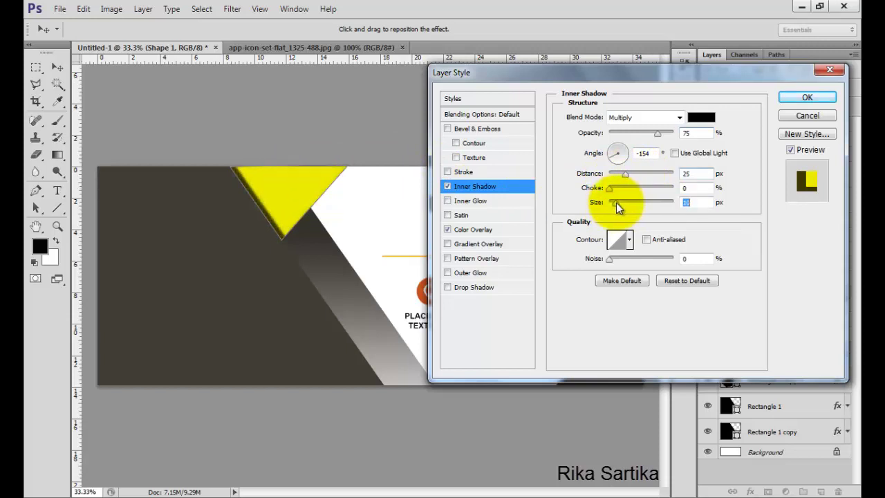
pyautogui.moveTo(657, 133); pyautogui.dragTo(627, 134)
pyautogui.click(788, 101)
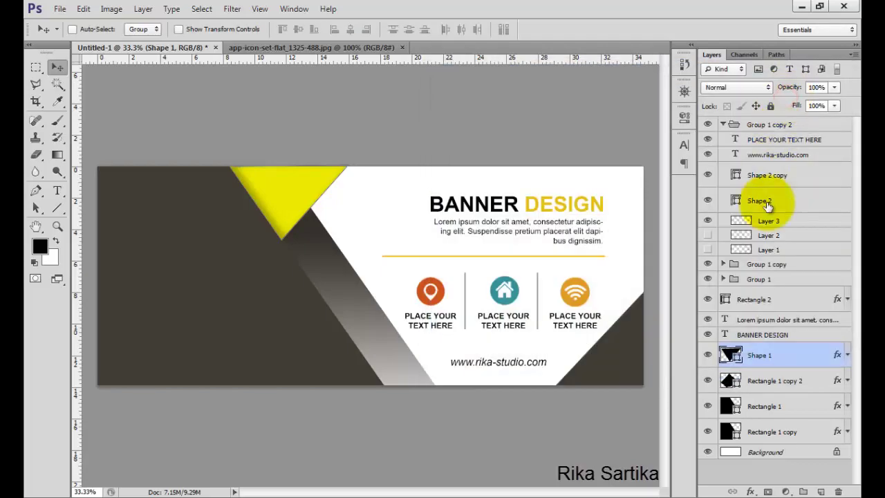
# Step: Select the Group 1 copy 2 layer group
pyautogui.click(790, 126)
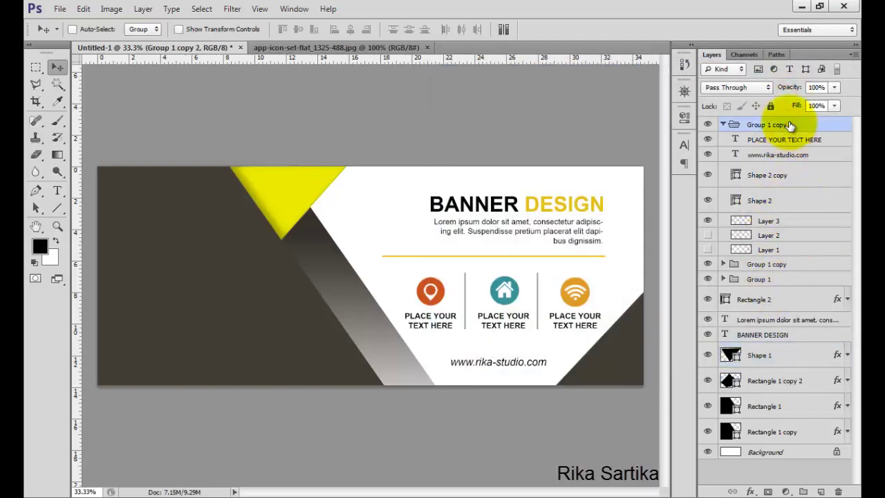